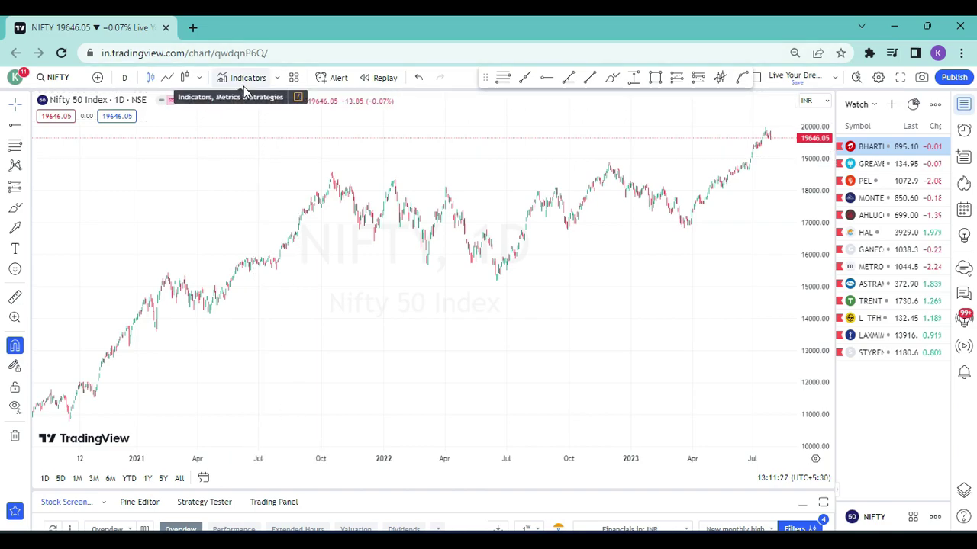
Step: Load google.com in the current browser tab, leaving the NIFTY chart page without saving its changes
{"action": "left_click", "coordinate": [313, 54]}
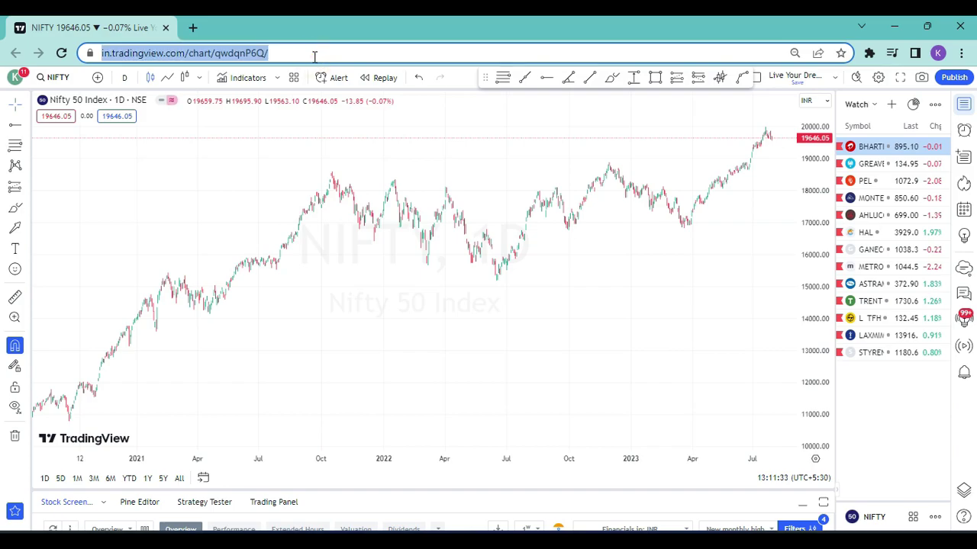
{"action": "type", "text": "goo"}
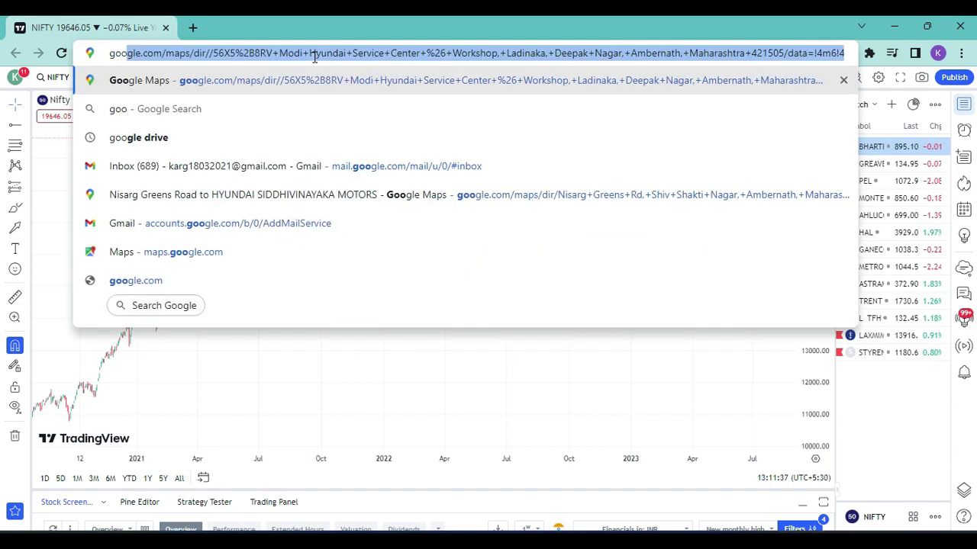
{"action": "type", "text": "le"}
{"action": "key", "text": "BackSpace"}
{"action": "key", "text": "BackSpace"}
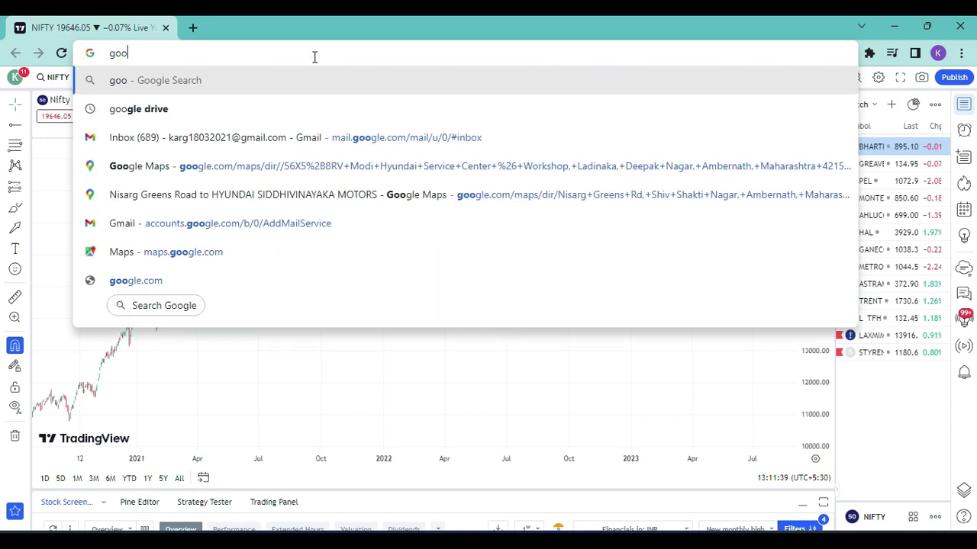
{"action": "type", "text": "gle.com"}
{"action": "key", "text": "Delete"}
{"action": "key", "text": "Return"}
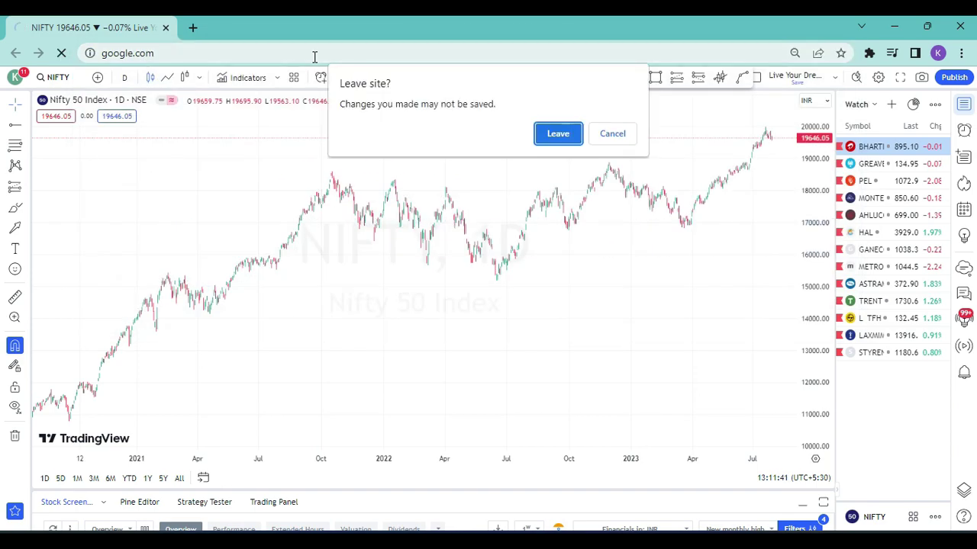
{"action": "left_click", "coordinate": [565, 131]}
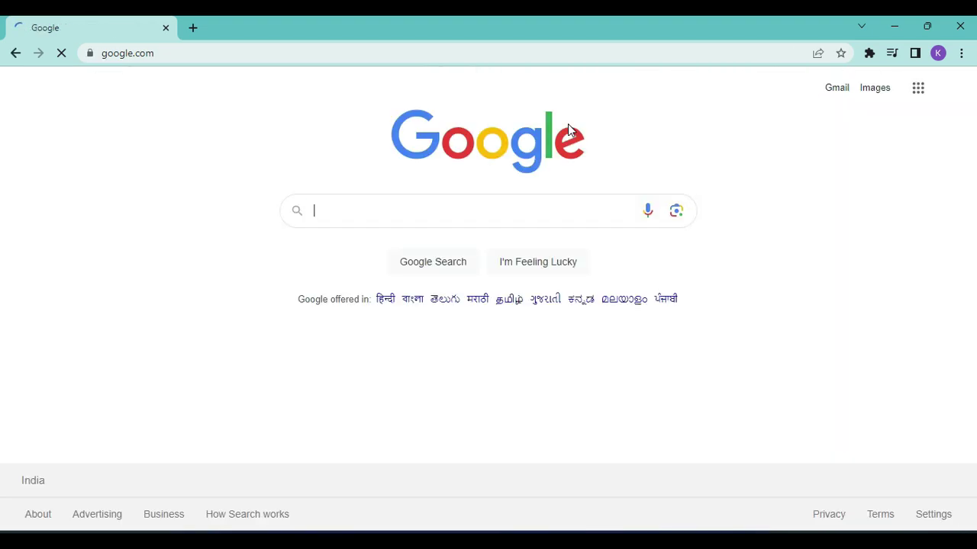
Step: Search Google for "tradingview" and open the main in.tradingview.com result
{"action": "type", "text": "tra"}
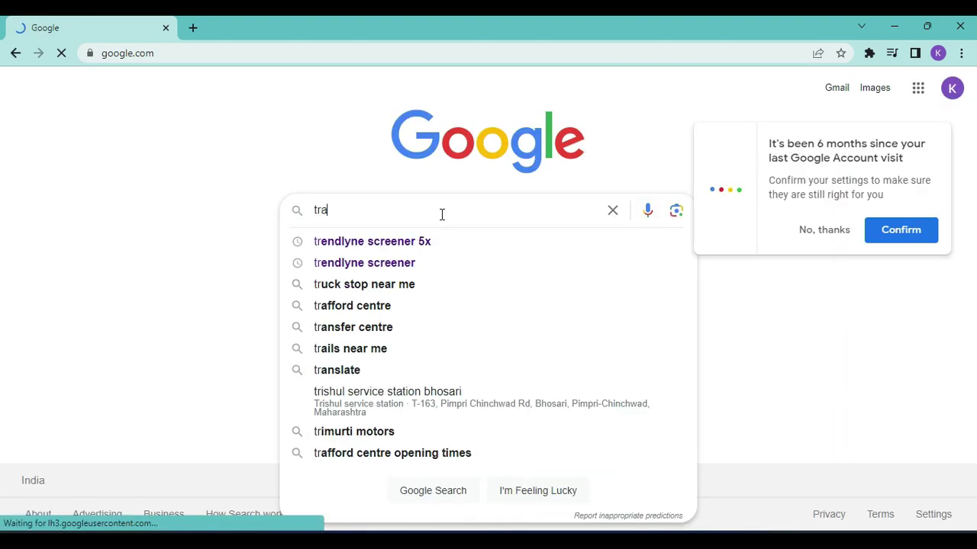
{"action": "type", "text": "dingview"}
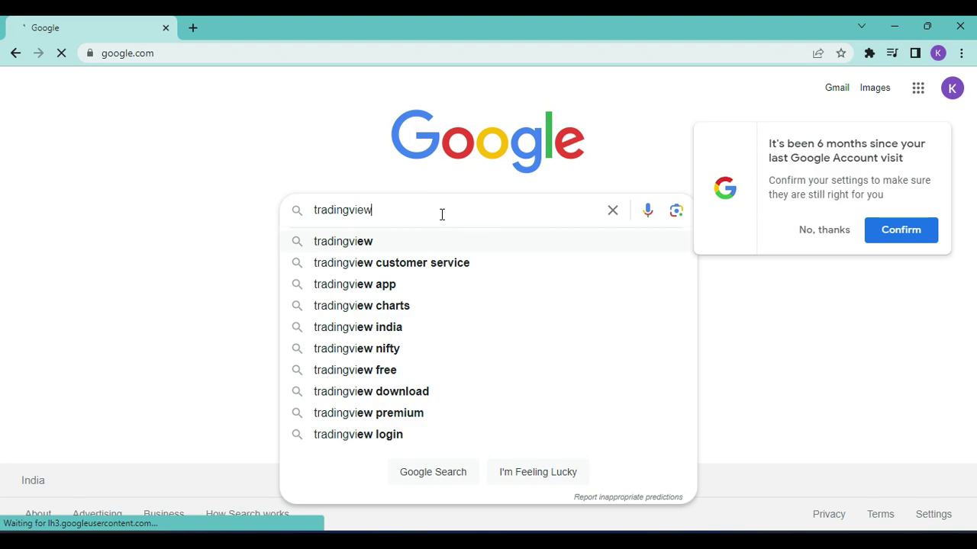
{"action": "key", "text": "Return"}
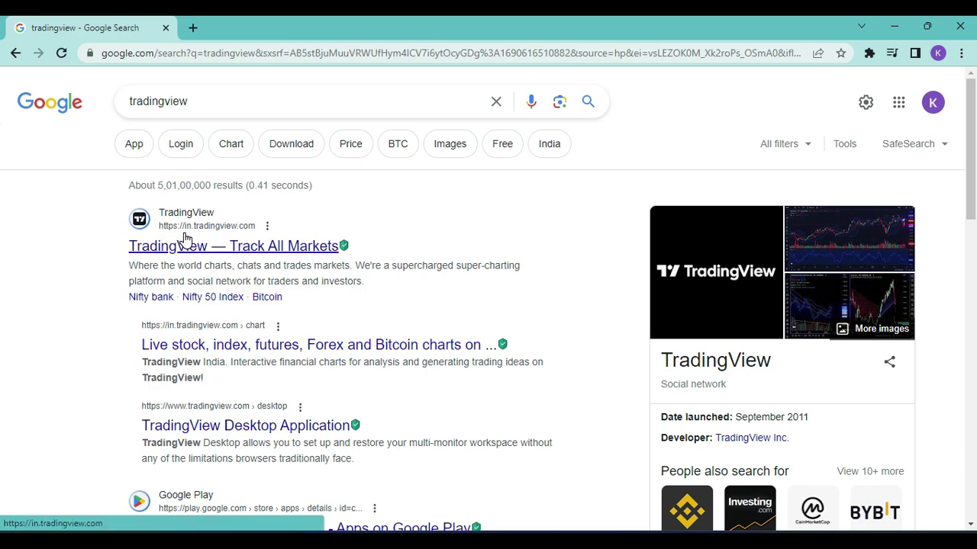
{"action": "left_click", "coordinate": [219, 255]}
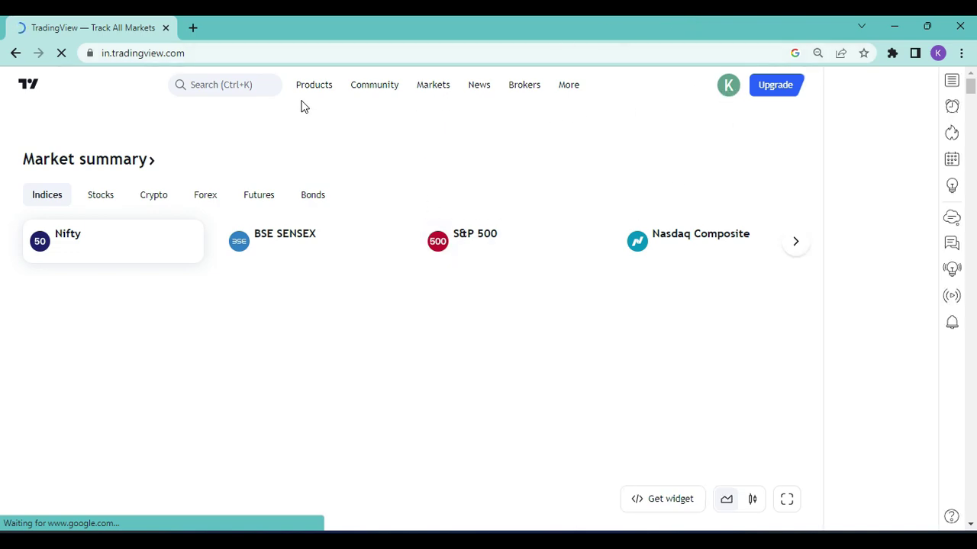
Step: Open the Bharti Airtel symbol page from the watchlist and launch its full chart view
{"action": "mouse_move", "coordinate": [450, 90]}
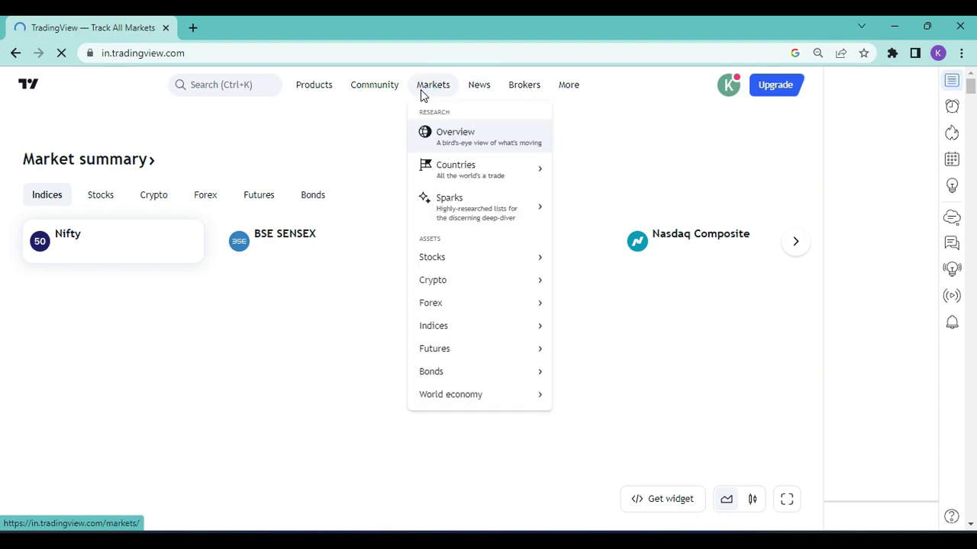
{"action": "mouse_move", "coordinate": [317, 89]}
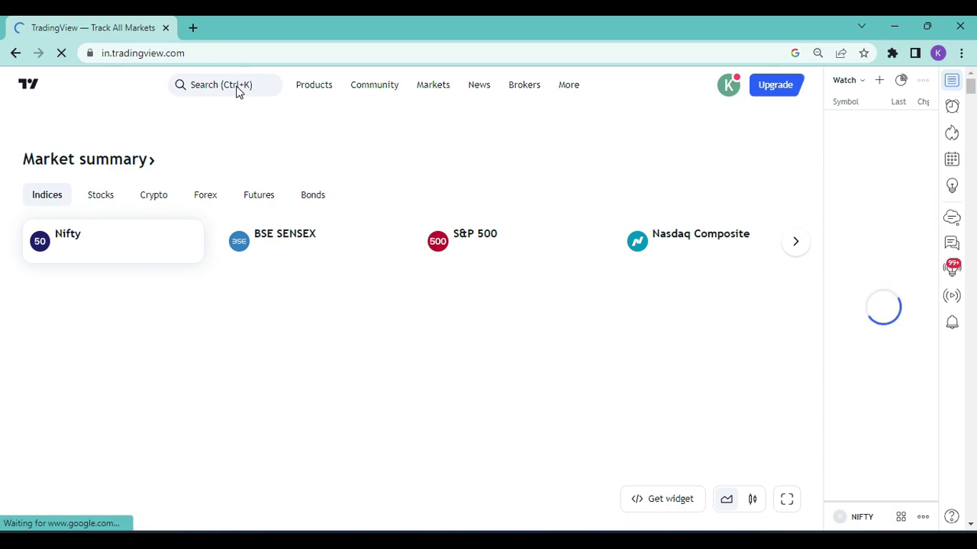
{"action": "left_click", "coordinate": [864, 127]}
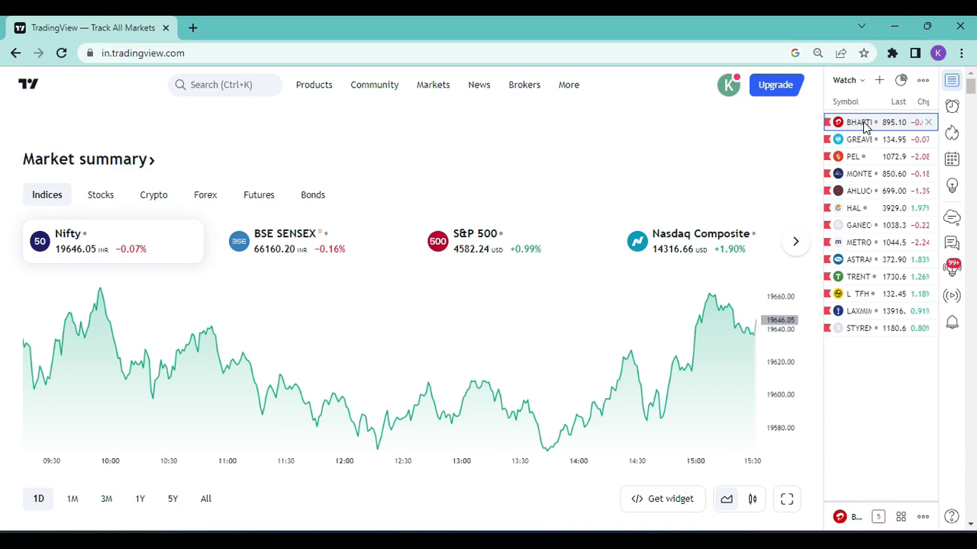
{"action": "left_click", "coordinate": [864, 126]}
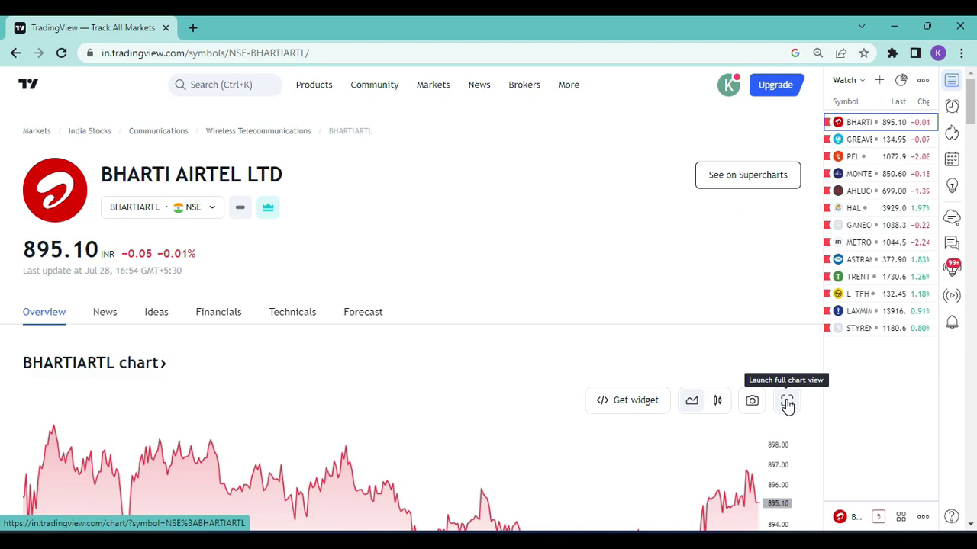
{"action": "left_click", "coordinate": [786, 406]}
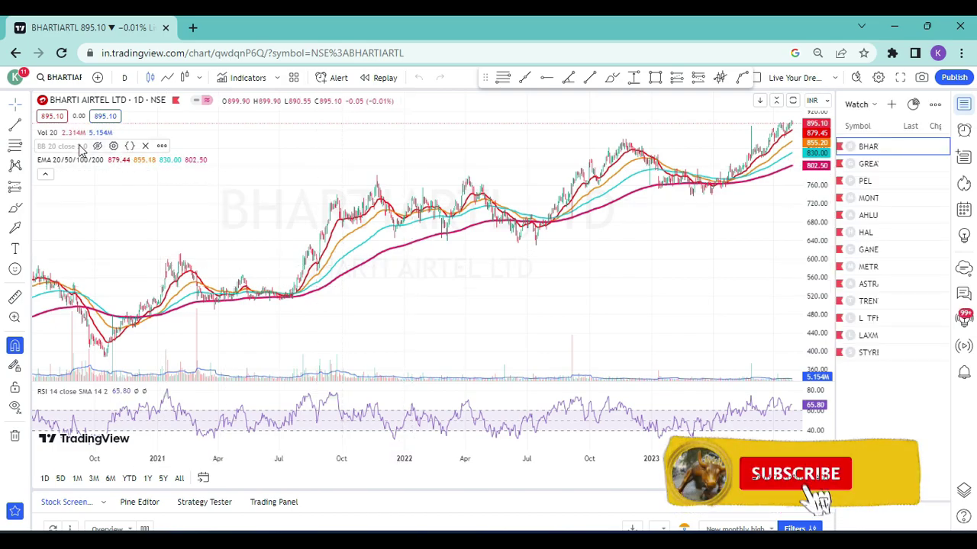
Step: Remove the BB, EMA 20/50/100/200, RSI and volume indicators and the one remaining drawing from the Bharti Airtel chart
{"action": "left_click", "coordinate": [145, 146]}
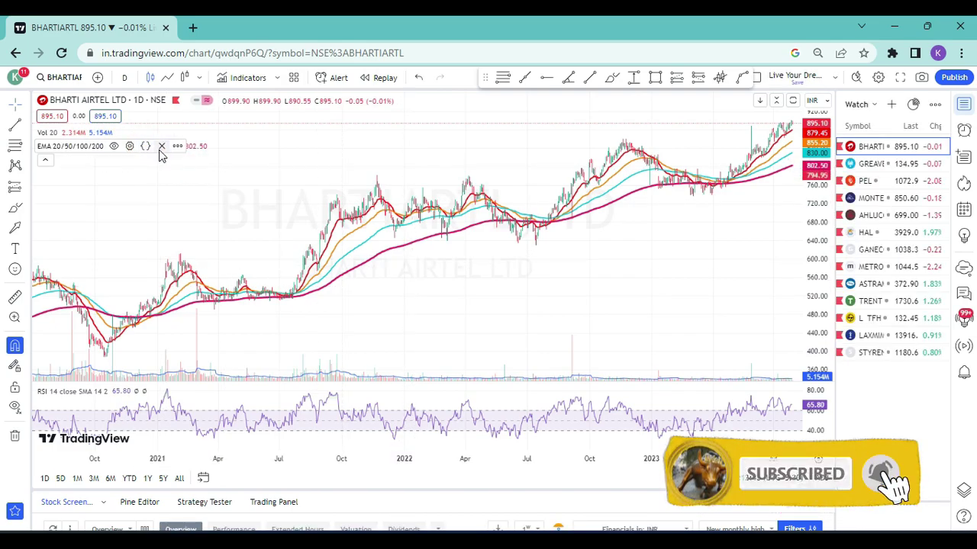
{"action": "left_click", "coordinate": [159, 147]}
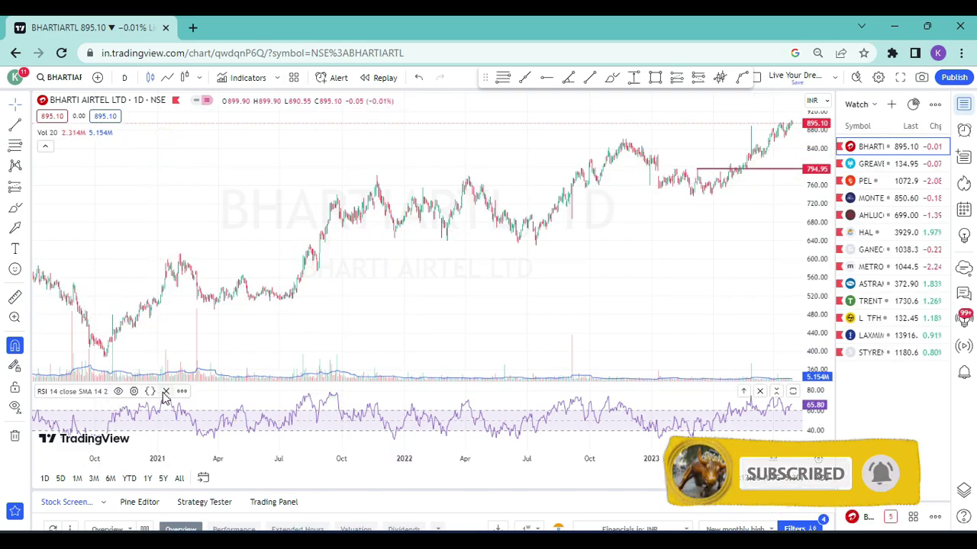
{"action": "left_click", "coordinate": [163, 391]}
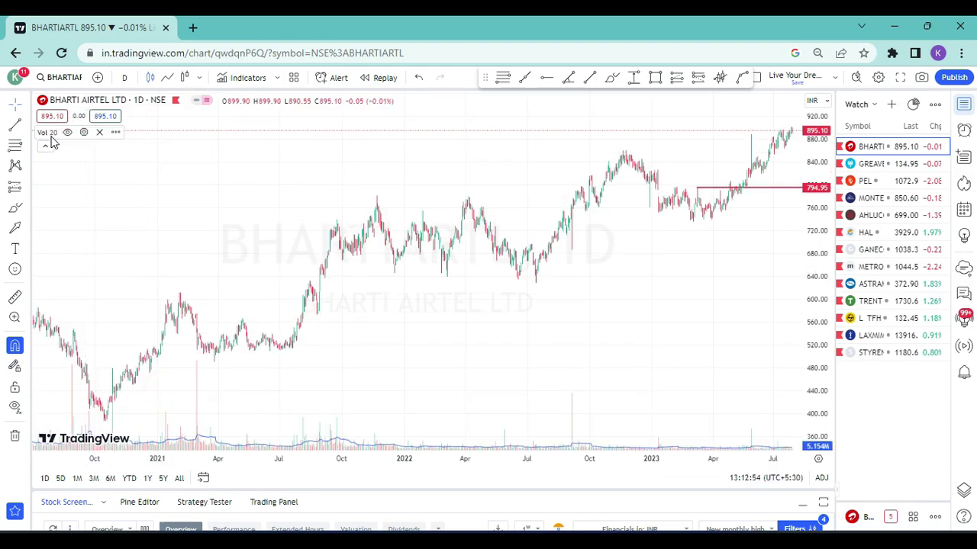
{"action": "left_click", "coordinate": [99, 134]}
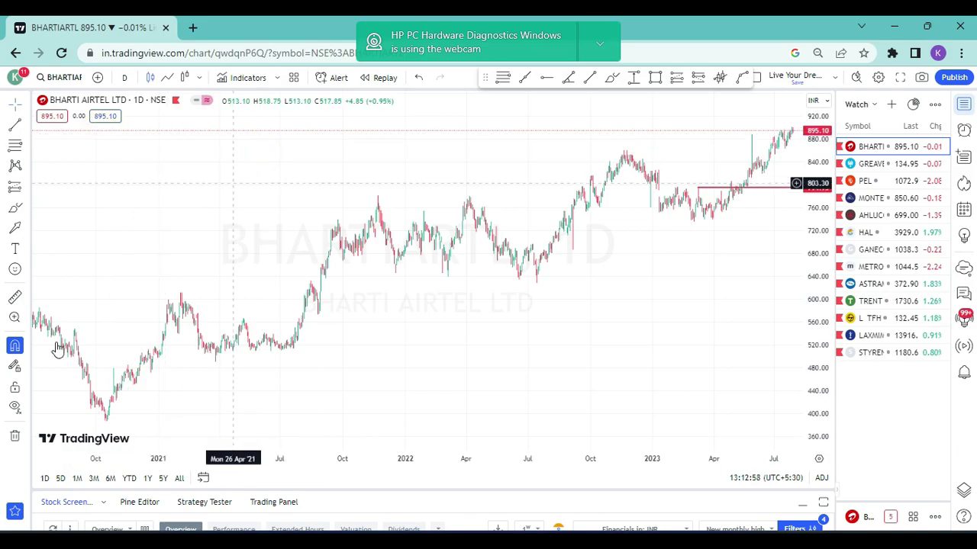
{"action": "left_click", "coordinate": [15, 434]}
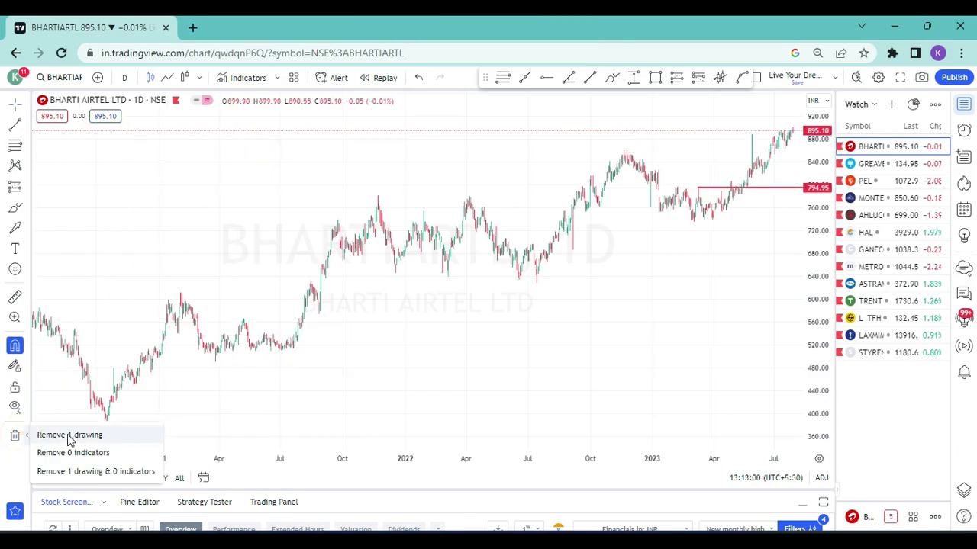
{"action": "left_click", "coordinate": [68, 434]}
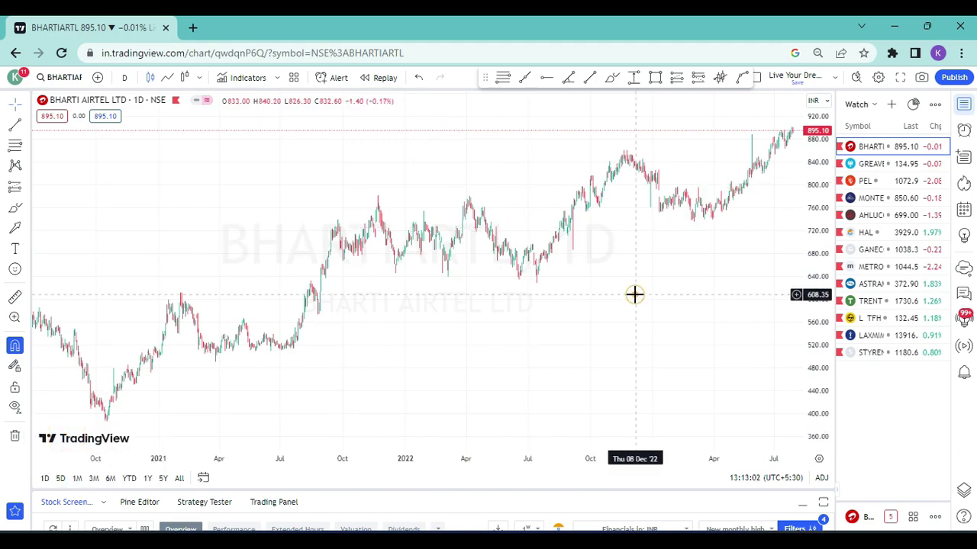
Step: Search the indicators for "ema 20/50/100/200" and add the first-listed EMA 20/50/100/200 community script to the chart
{"action": "left_click_drag", "start_coordinate": [579, 330], "coordinate": [527, 331]}
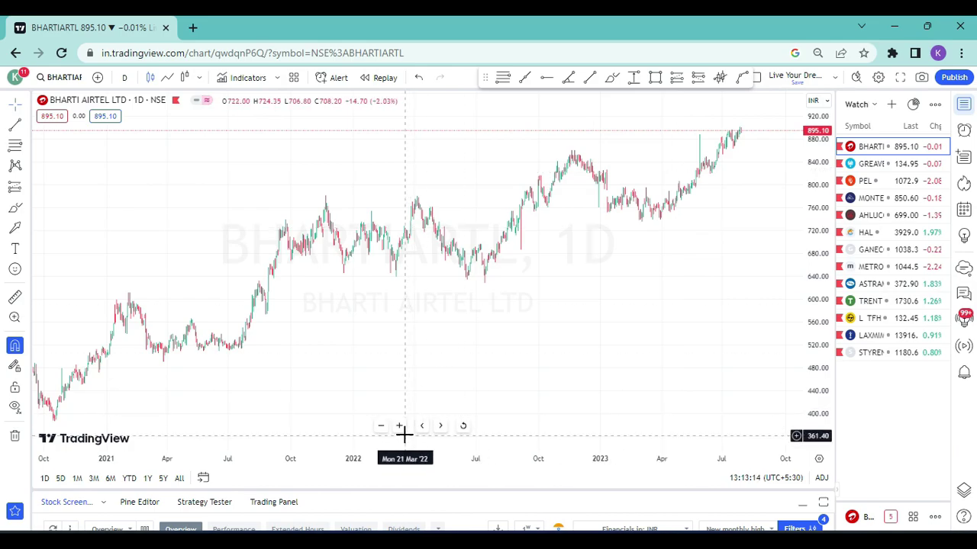
{"action": "left_click", "coordinate": [400, 427]}
{"action": "left_click", "coordinate": [399, 427]}
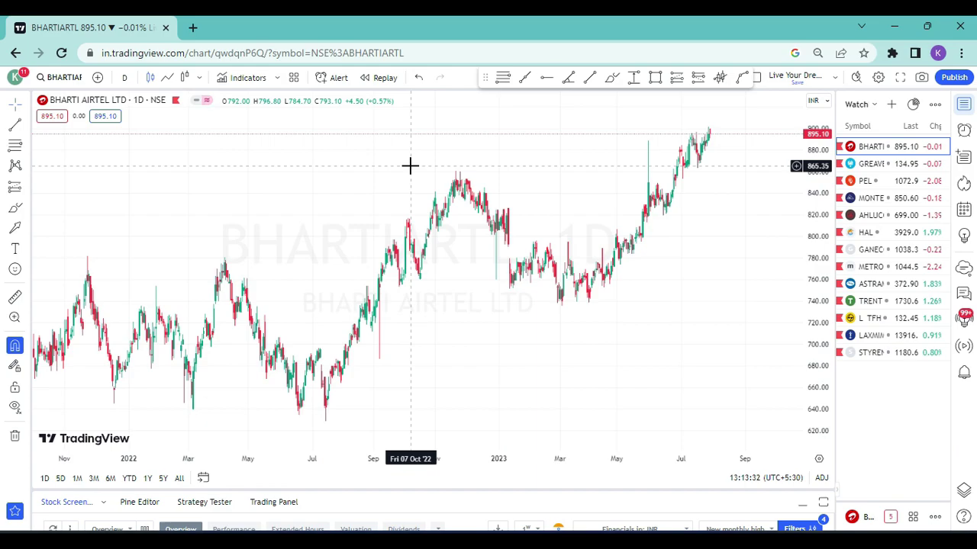
{"action": "left_click", "coordinate": [248, 79]}
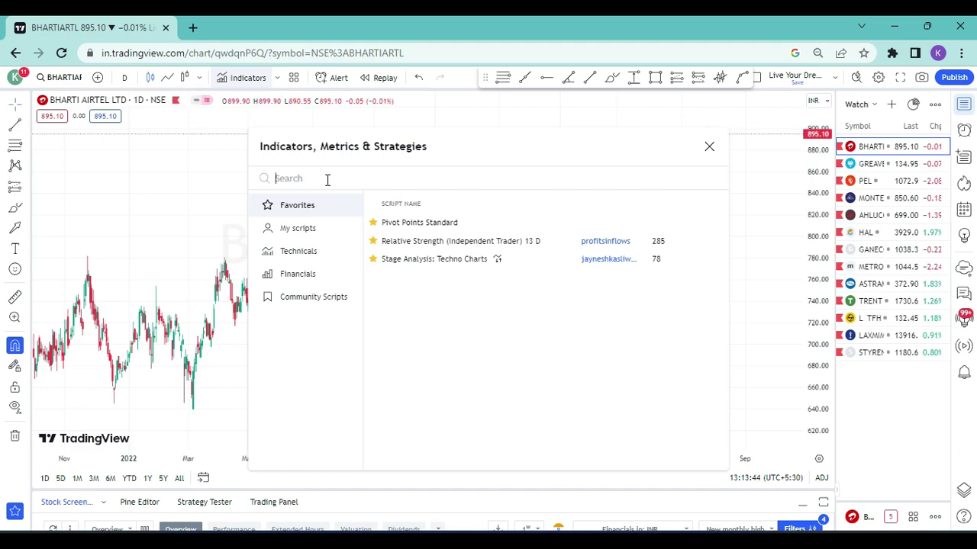
{"action": "type", "text": "ema 2"}
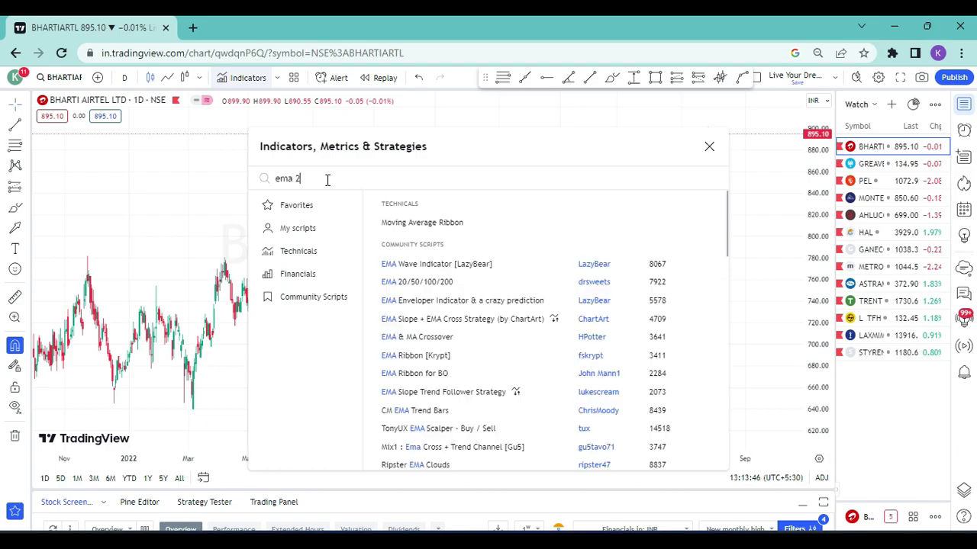
{"action": "type", "text": "0/"}
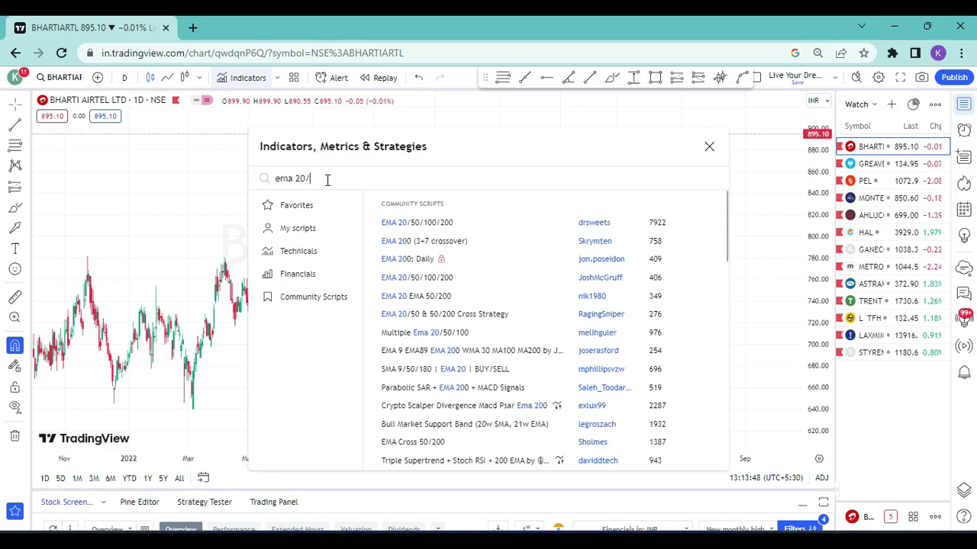
{"action": "type", "text": "50/100"}
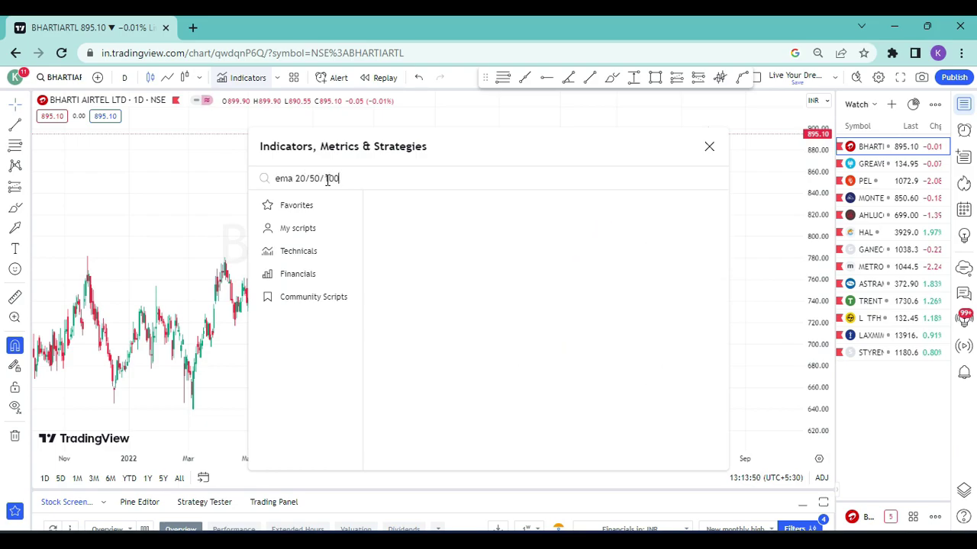
{"action": "type", "text": "/200"}
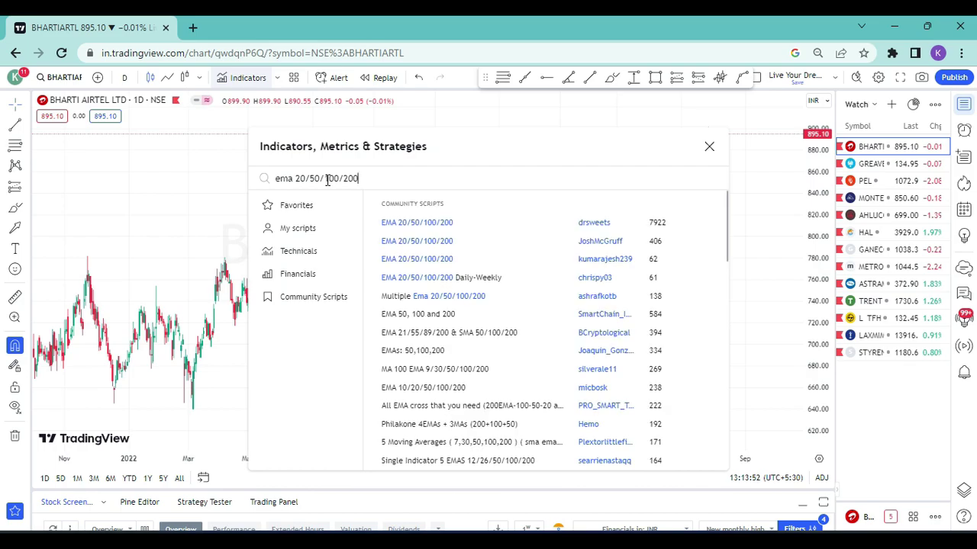
{"action": "left_click", "coordinate": [465, 224]}
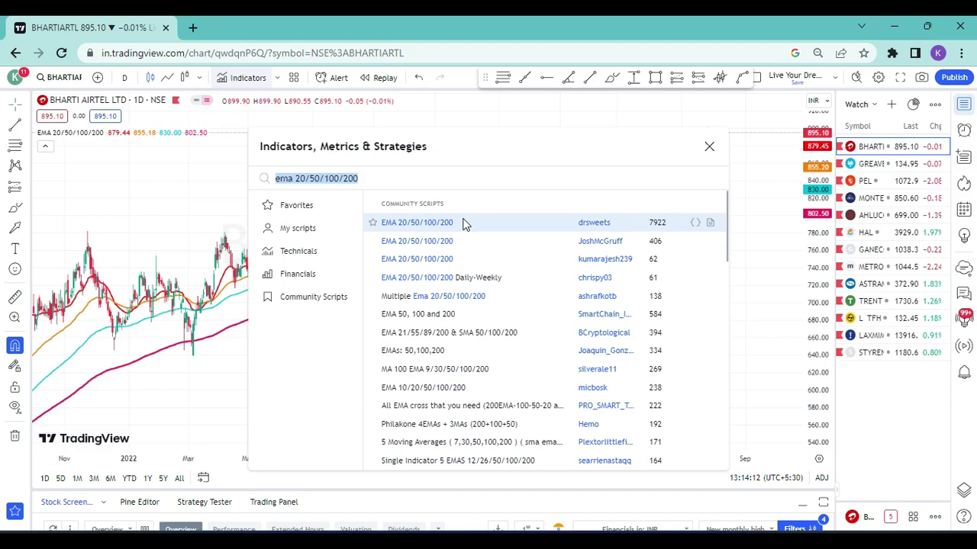
Step: Search the indicators for "relative" and add the built-in Relative Strength Index to the chart
{"action": "type", "text": "re"}
{"action": "type", "text": "lative"}
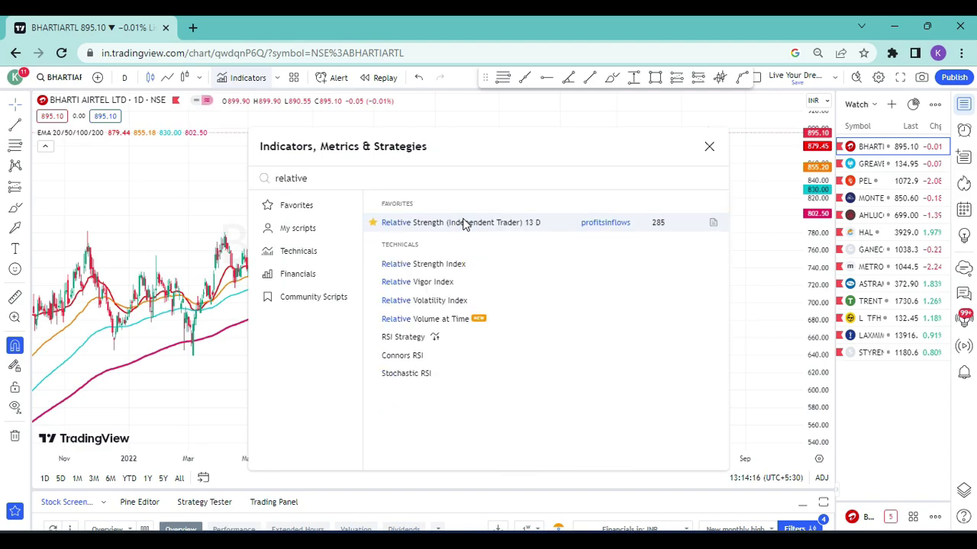
{"action": "left_click", "coordinate": [458, 265]}
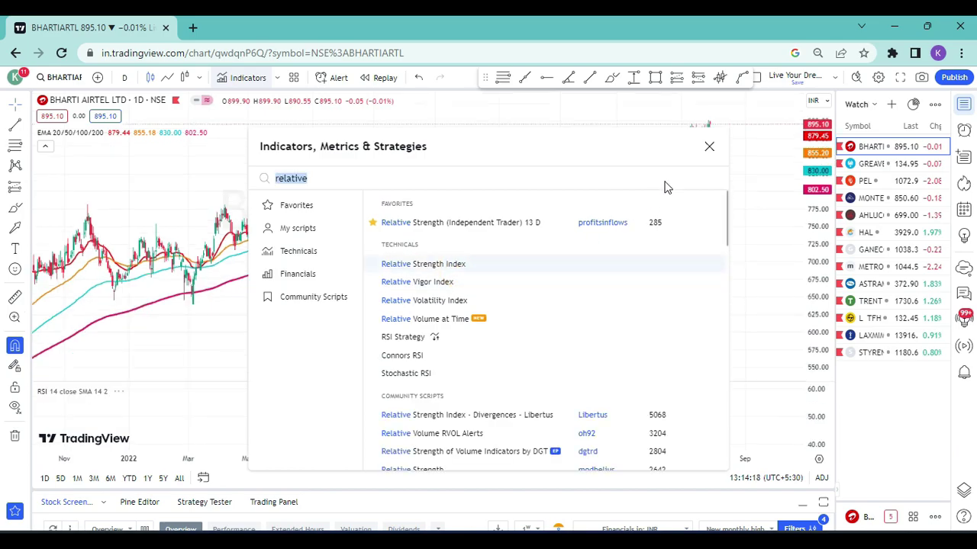
{"action": "left_click", "coordinate": [708, 148]}
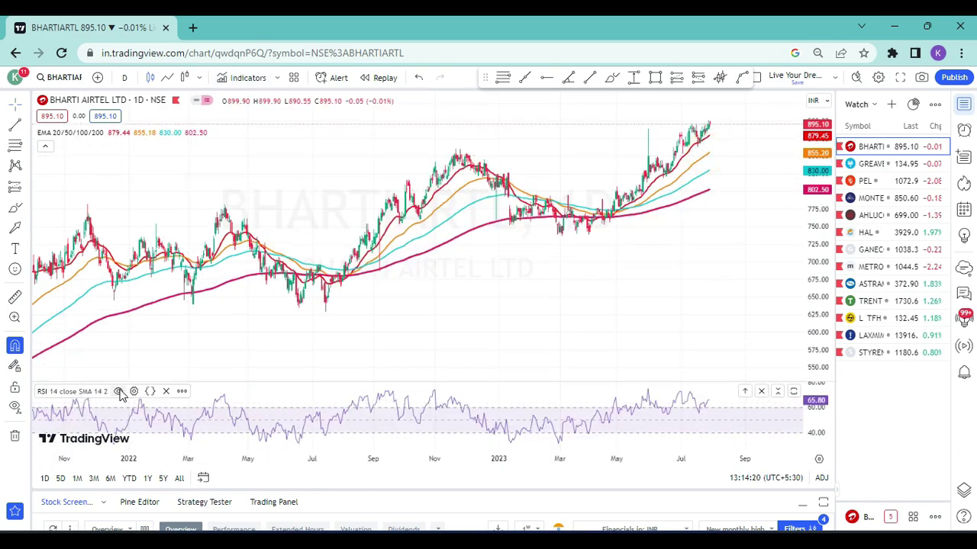
Step: Review the RSI indicator's length and its upper, middle and lower band levels in its settings, and accept them
{"action": "left_click", "coordinate": [134, 392]}
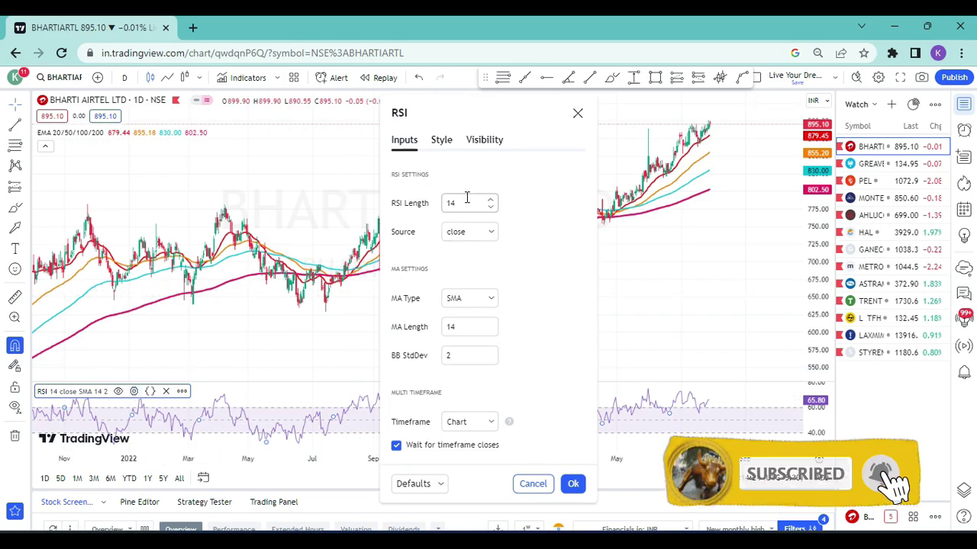
{"action": "left_click", "coordinate": [443, 141]}
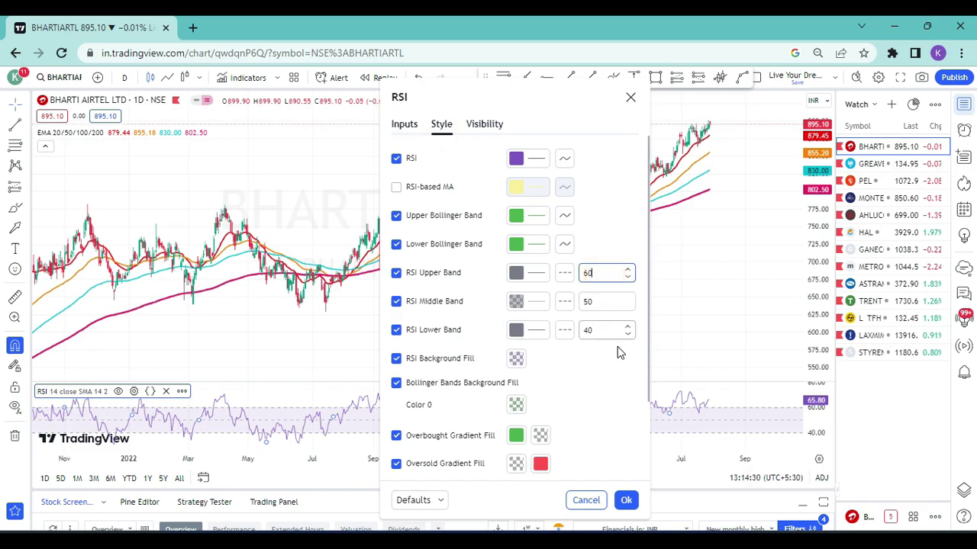
{"action": "left_click", "coordinate": [626, 500]}
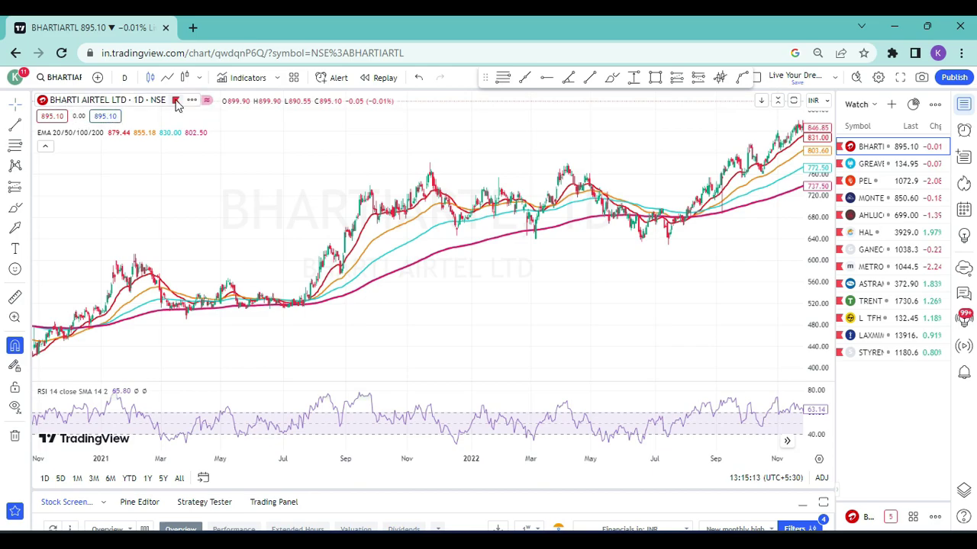
Step: Switch the Bharti Airtel chart to the 1 month interval to view its long-term price history
{"action": "right_click", "coordinate": [181, 106]}
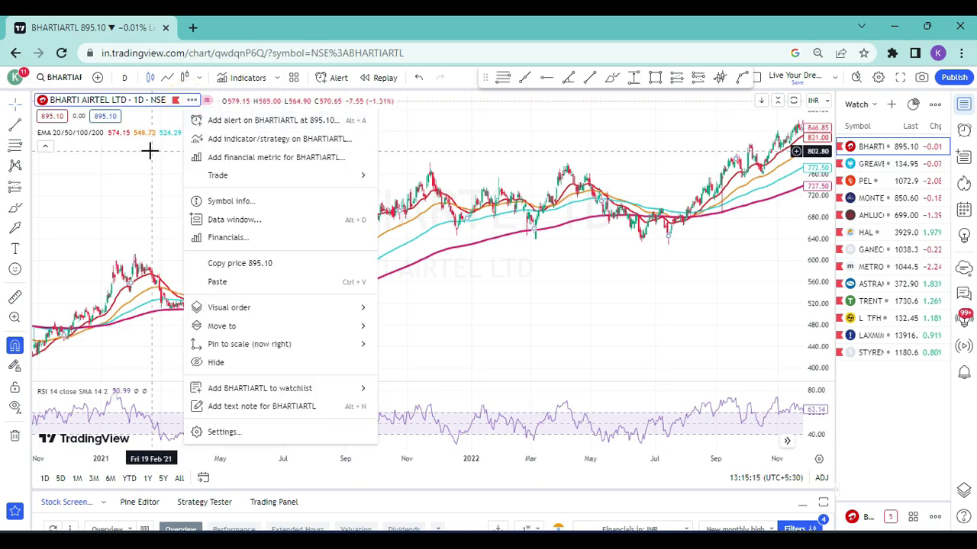
{"action": "left_click", "coordinate": [142, 187]}
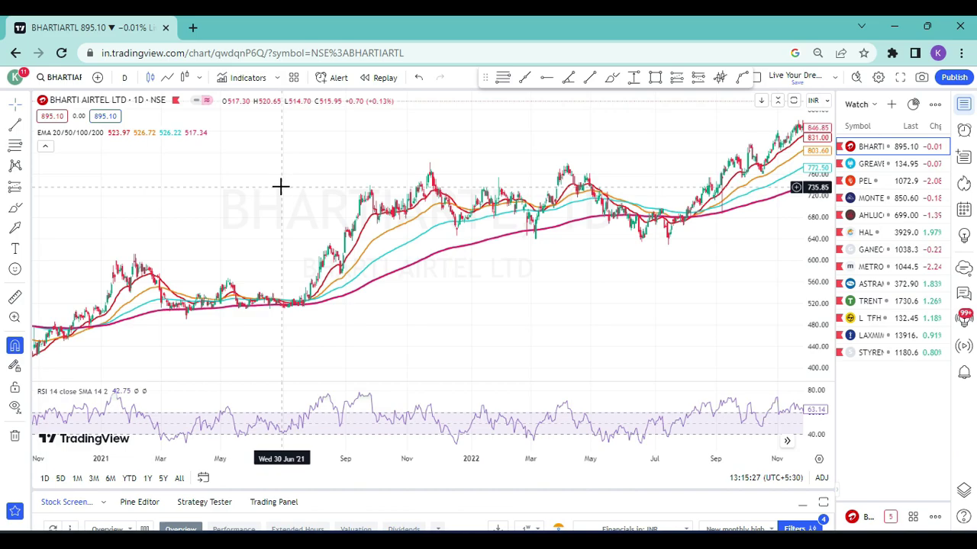
{"action": "left_click", "coordinate": [127, 80]}
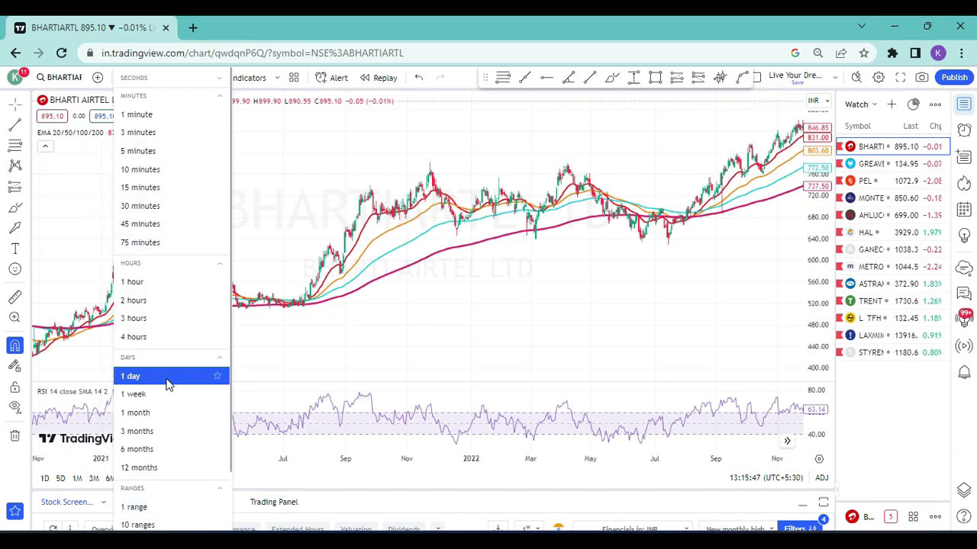
{"action": "left_click", "coordinate": [173, 412]}
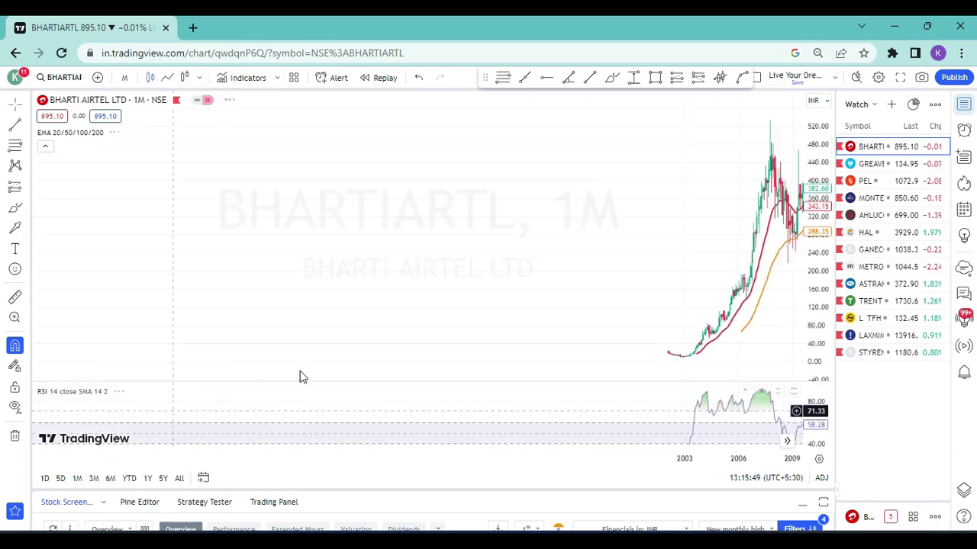
{"action": "left_click", "coordinate": [787, 442]}
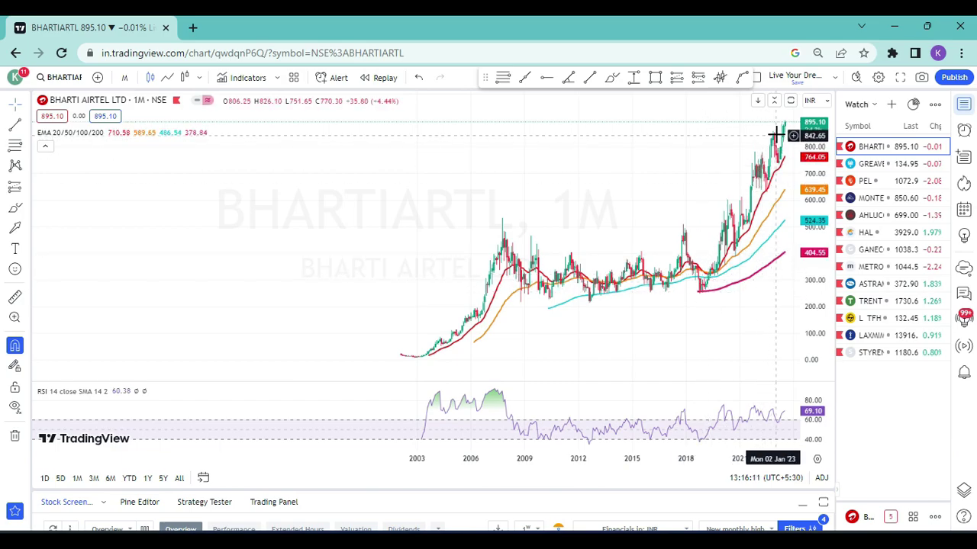
Step: Return the chart to the 1 day interval and show the price action from August 2020 to August 2021
{"action": "type", "text": "1D"}
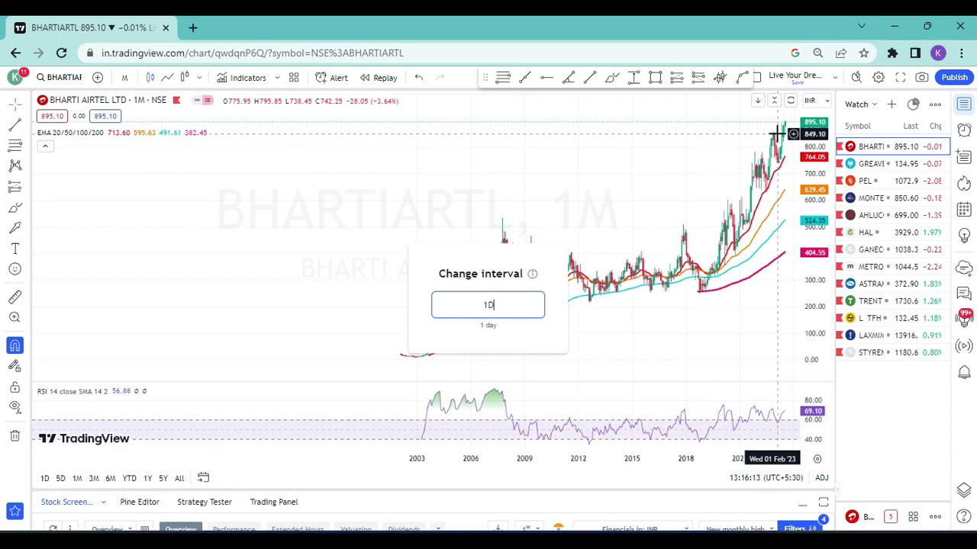
{"action": "key", "text": "Escape"}
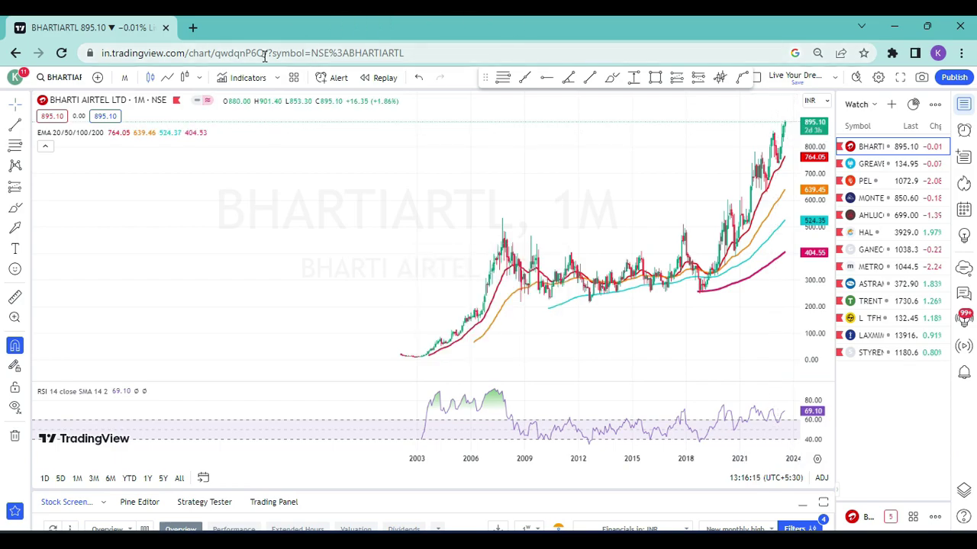
{"action": "left_click", "coordinate": [126, 78]}
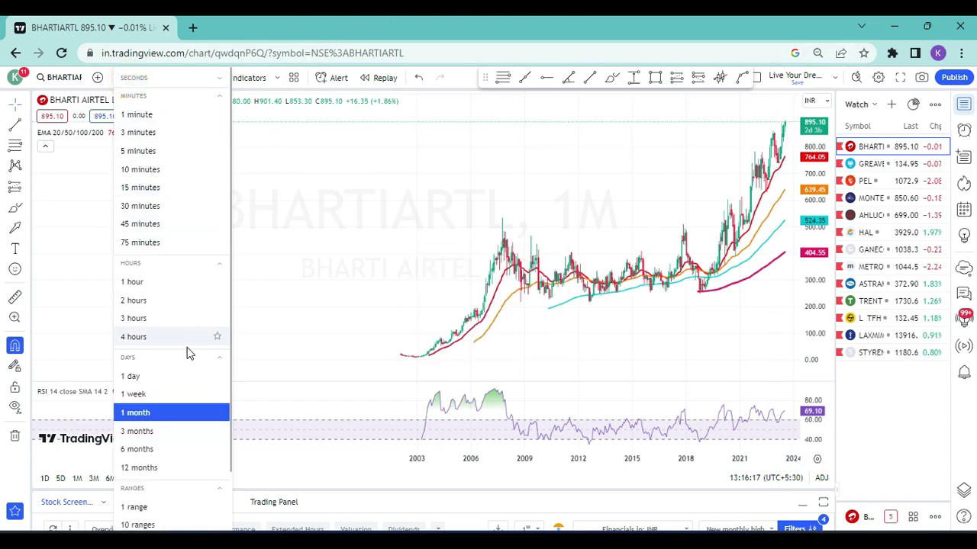
{"action": "left_click", "coordinate": [181, 379]}
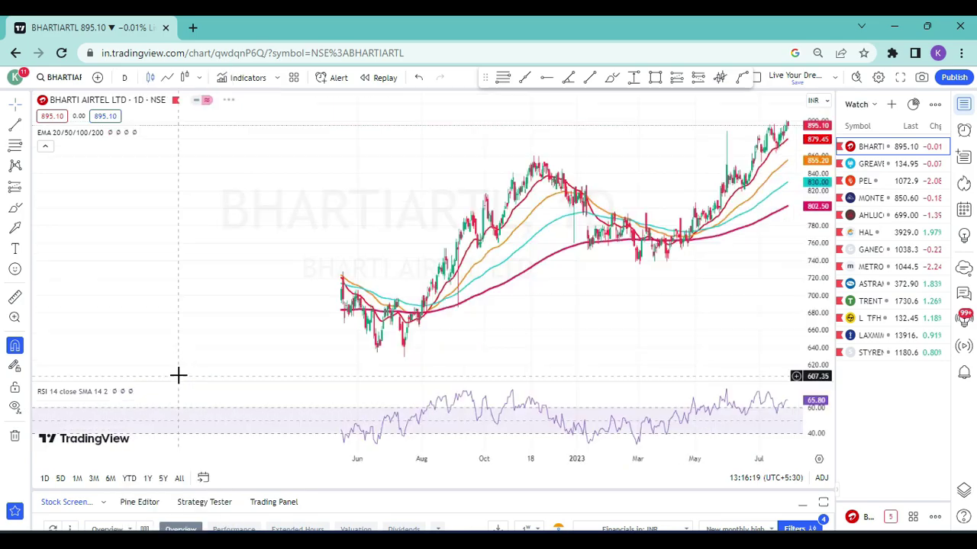
{"action": "left_click_drag", "start_coordinate": [218, 341], "coordinate": [770, 305]}
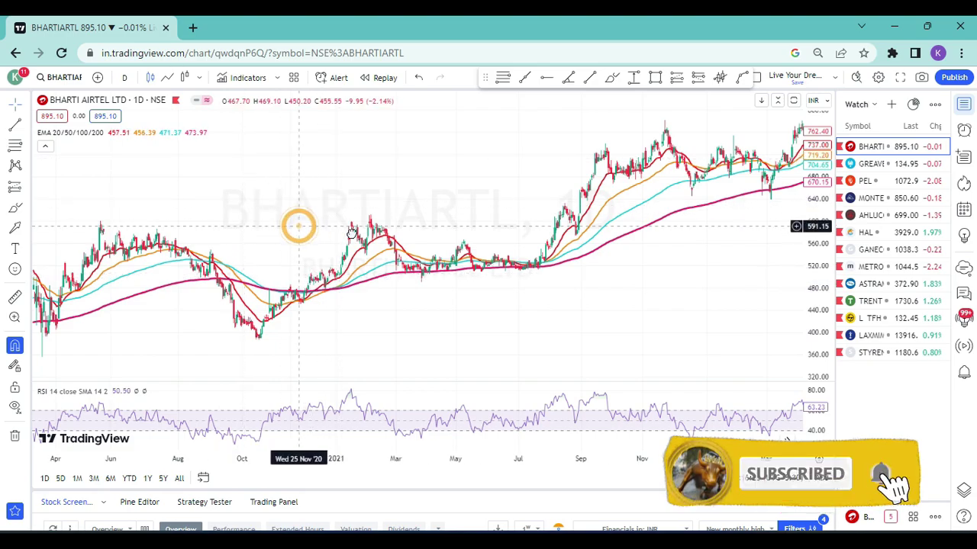
{"action": "left_click_drag", "start_coordinate": [296, 227], "coordinate": [392, 229]}
{"action": "left_click", "coordinate": [398, 441]}
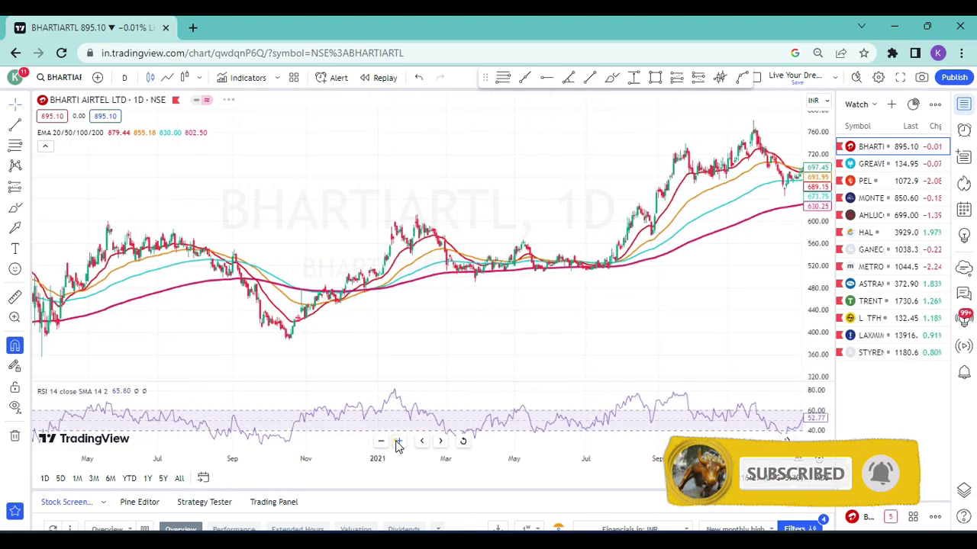
{"action": "left_click", "coordinate": [398, 441]}
{"action": "left_click_drag", "start_coordinate": [128, 232], "coordinate": [372, 194]}
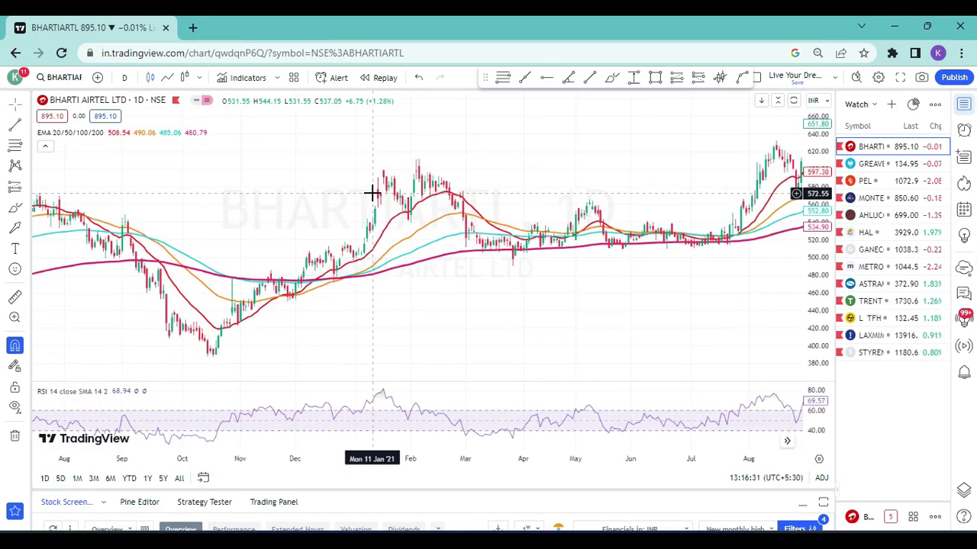
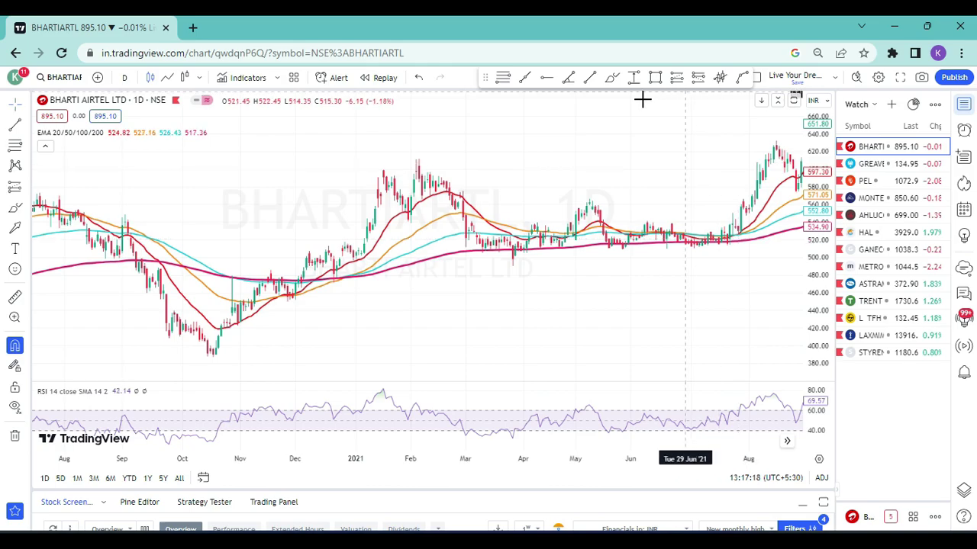
Step: Circle the July 2021 EMA convergence with a freehand brush stroke and undo it
{"action": "left_click", "coordinate": [610, 77]}
{"action": "mouse_move", "coordinate": [726, 203]}
{"action": "left_mouse_down"}
{"action": "mouse_move", "coordinate": [748, 257]}
{"action": "mouse_move", "coordinate": [759, 230]}
{"action": "left_mouse_up"}
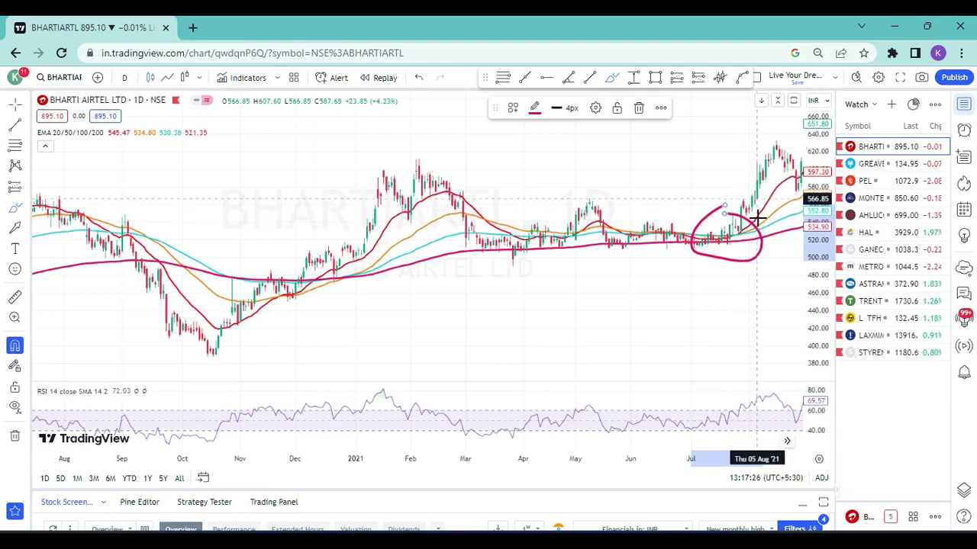
{"action": "key", "text": "ctrl+z"}
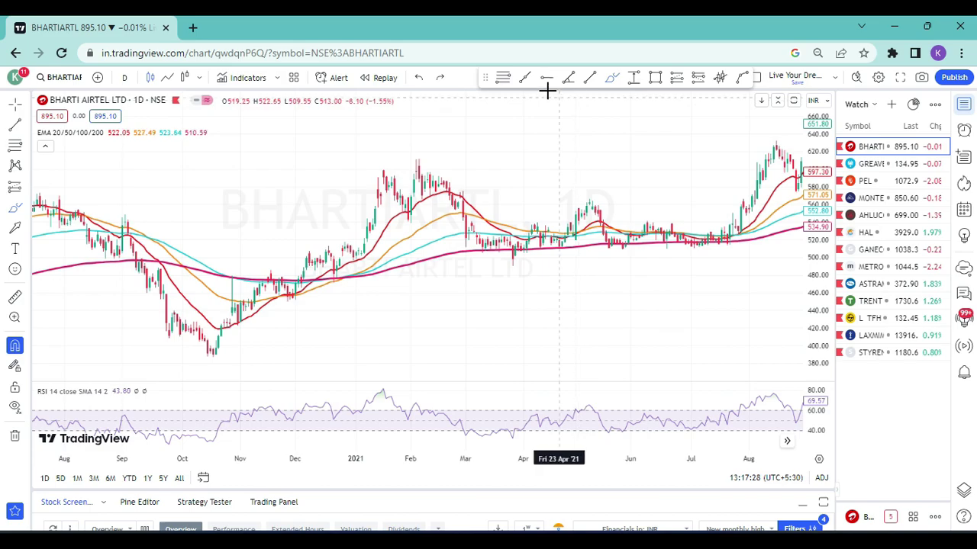
Step: Draw a descending ray through the 3 Feb 2021 high at 611.05 and the 11 May 2021 high at 564.25, and add a vertical line at 28 Jul 2021
{"action": "left_click", "coordinate": [525, 78]}
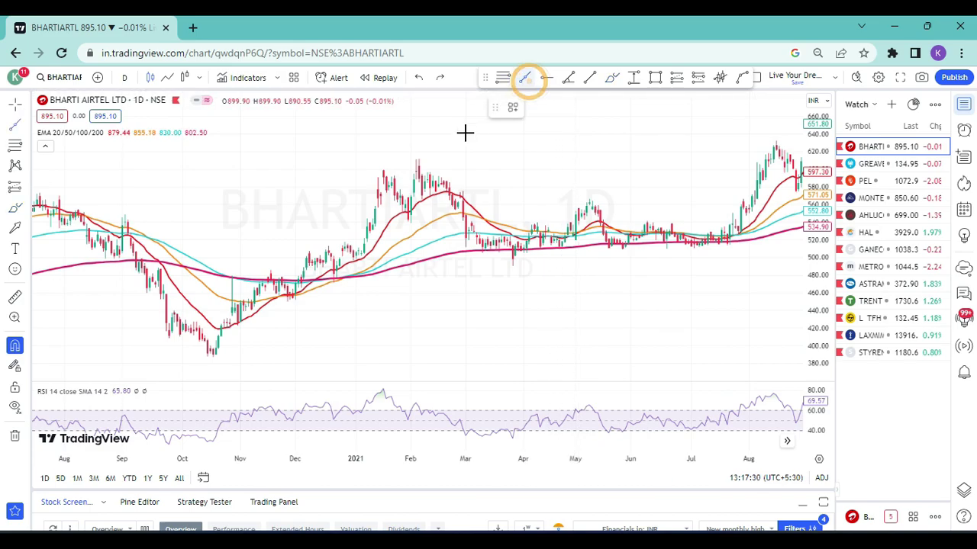
{"action": "left_click", "coordinate": [416, 161]}
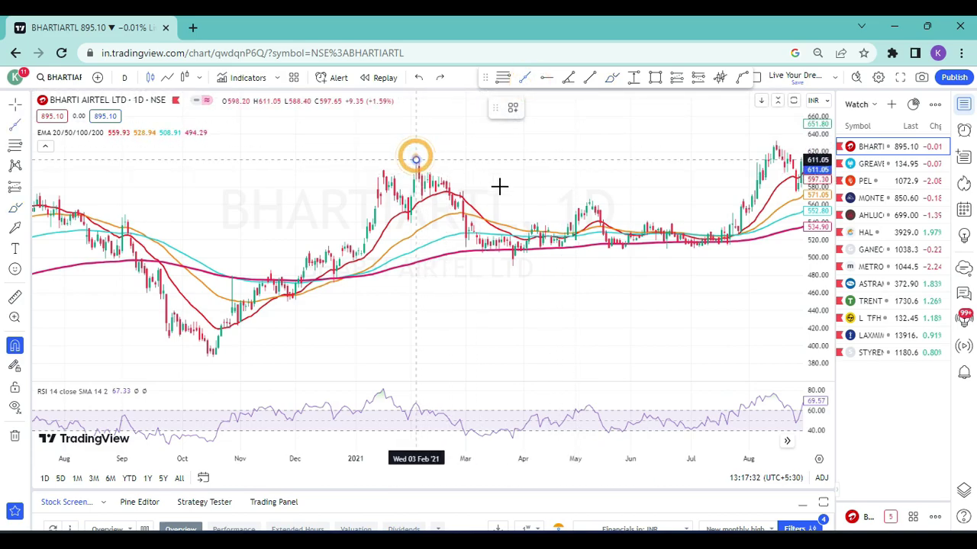
{"action": "left_click", "coordinate": [592, 200]}
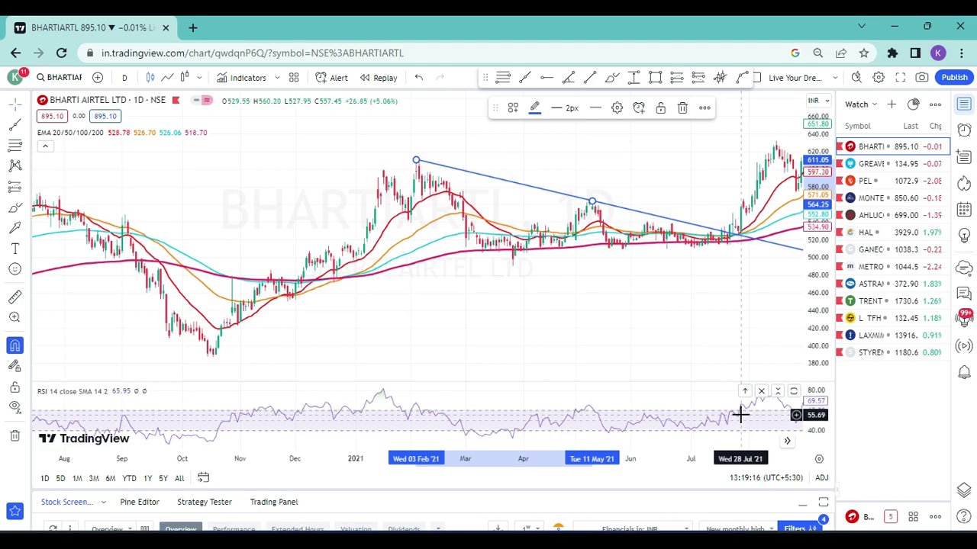
{"action": "key", "text": "alt+v"}
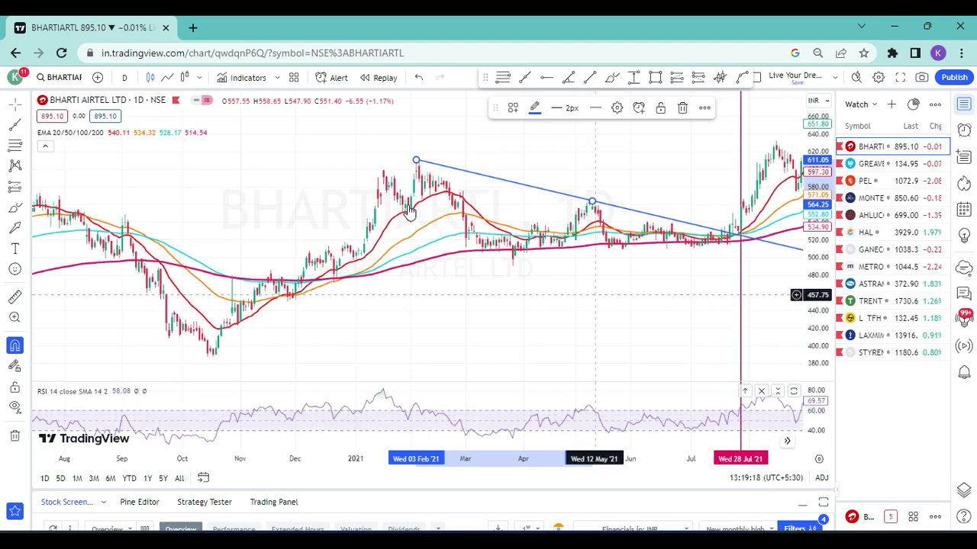
Step: Search the indicators for "volu" and add the built-in Volume indicator to the chart
{"action": "left_click", "coordinate": [252, 77]}
{"action": "type", "text": "volu"}
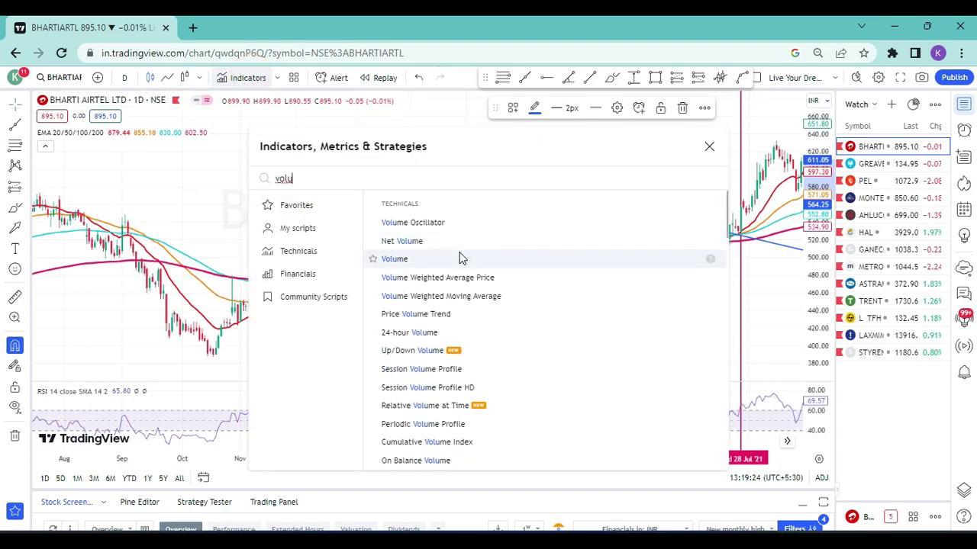
{"action": "left_click", "coordinate": [458, 256]}
{"action": "left_click", "coordinate": [708, 148]}
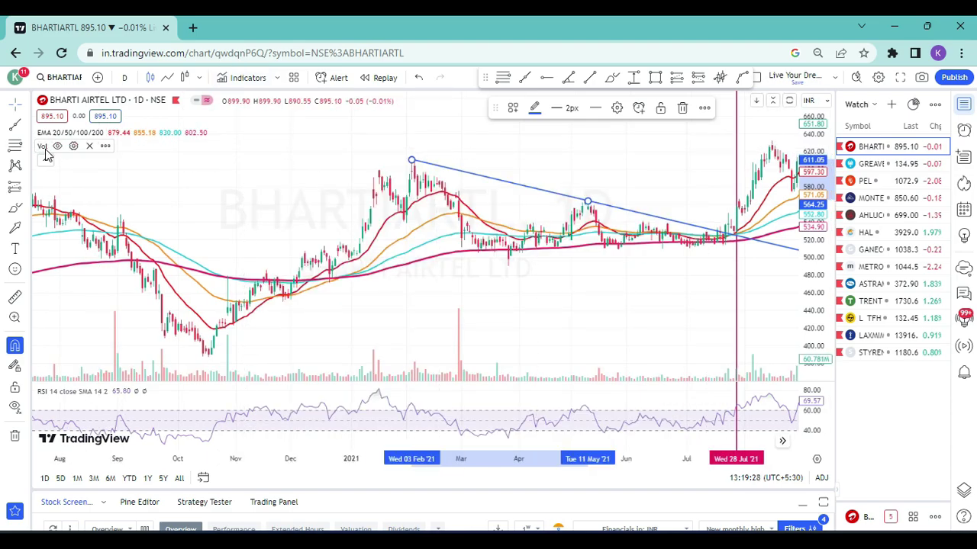
Step: Delete the vertical line at 28 Jul 2021 and draw a horizontal ray at 541.35 starting from 9 Jun 2021
{"action": "left_click", "coordinate": [735, 320]}
{"action": "key", "text": "Delete"}
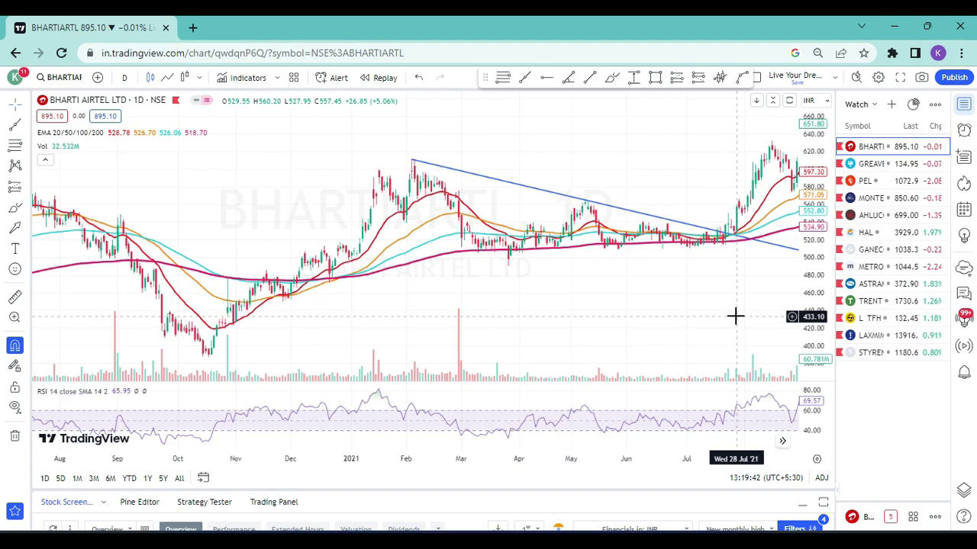
{"action": "left_click", "coordinate": [545, 78]}
{"action": "left_click", "coordinate": [643, 221]}
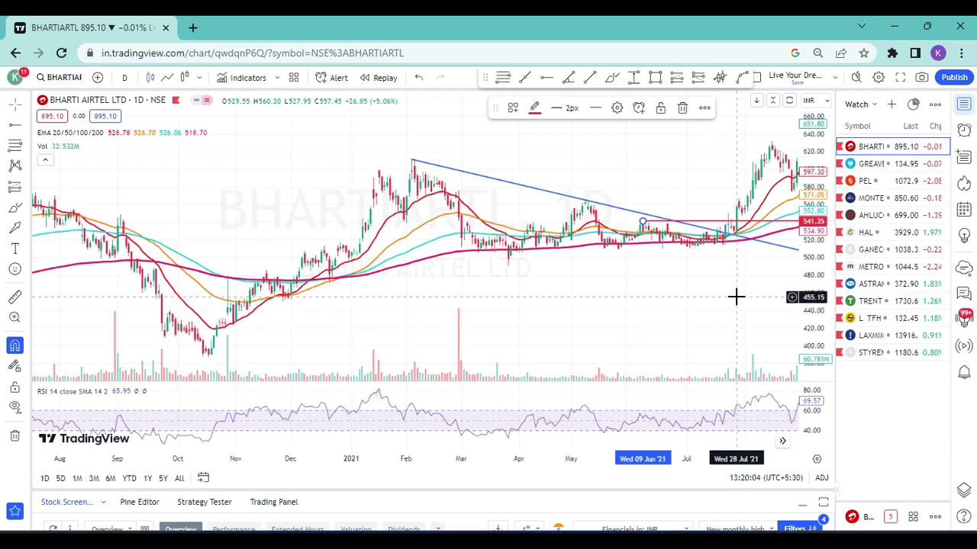
Step: Place a Long Position at the 28 Jul 2021 breakout candle with entry at 560.20 and set its stop to 526.30
{"action": "left_click_drag", "start_coordinate": [736, 297], "coordinate": [593, 314]}
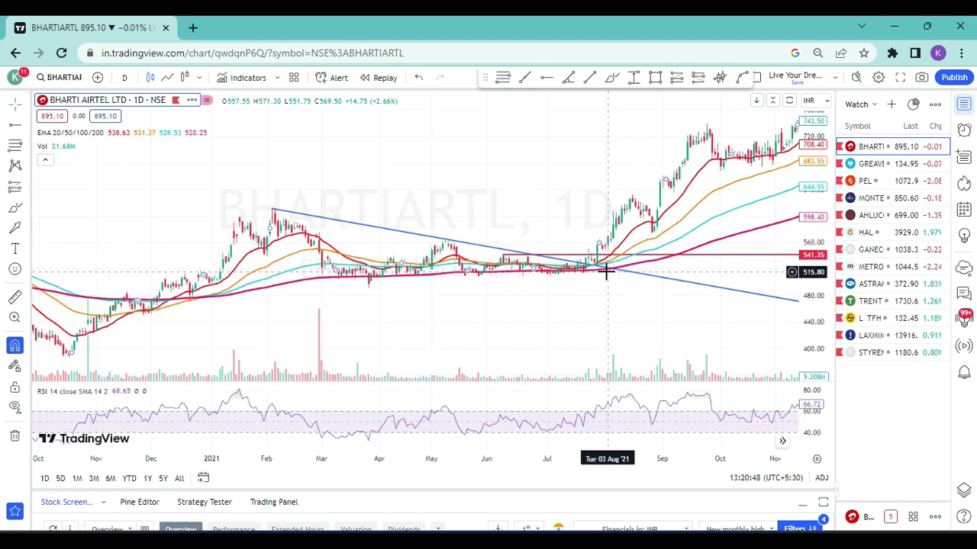
{"action": "left_click_drag", "start_coordinate": [756, 222], "coordinate": [604, 255]}
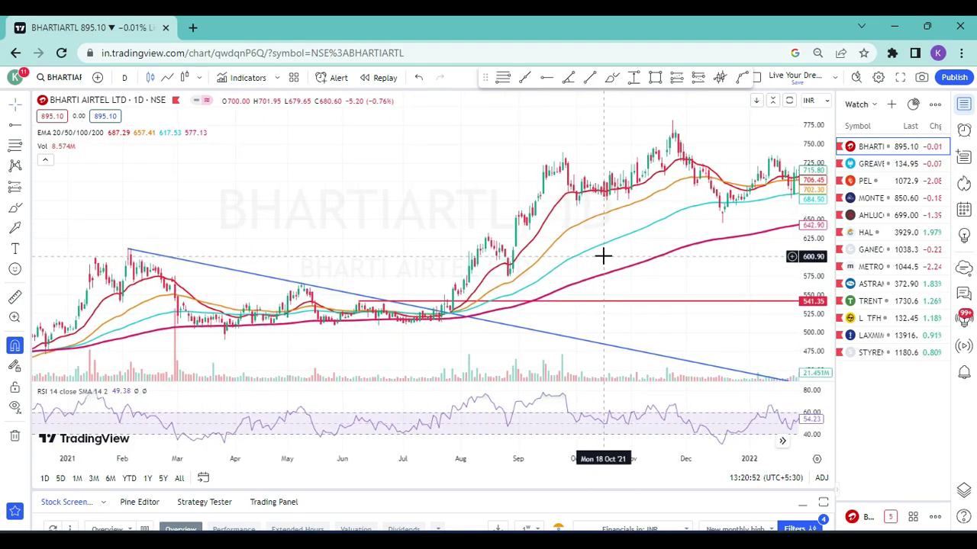
{"action": "left_click", "coordinate": [676, 80]}
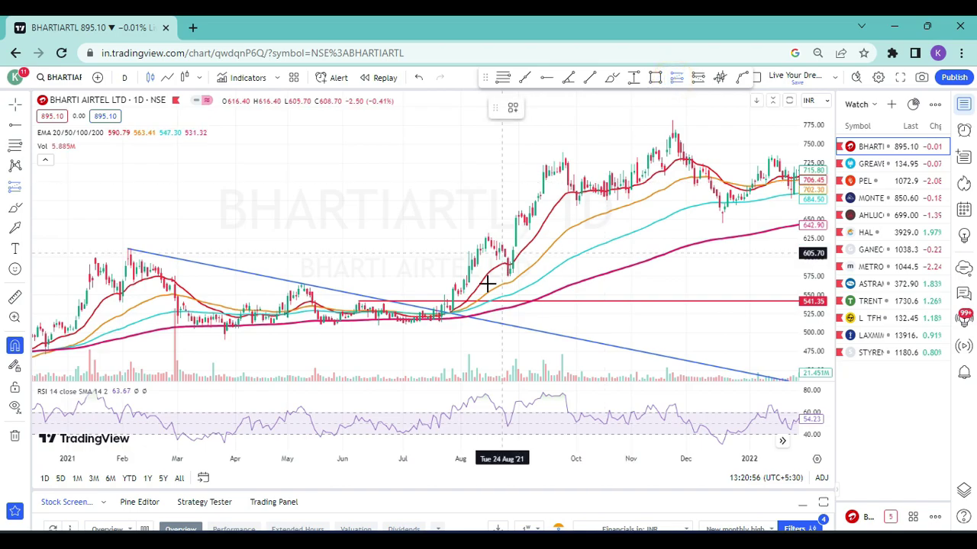
{"action": "left_click", "coordinate": [452, 286]}
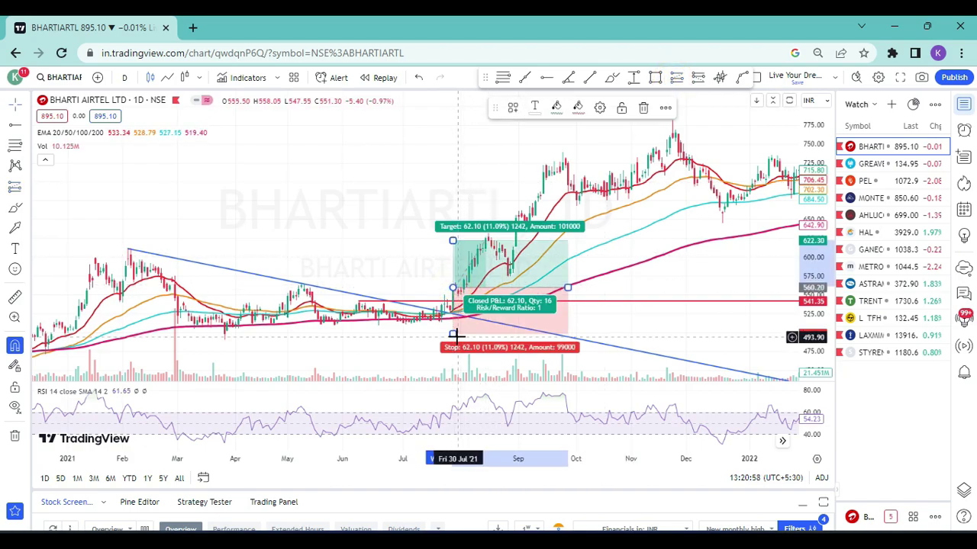
{"action": "left_click_drag", "start_coordinate": [455, 334], "coordinate": [452, 313]}
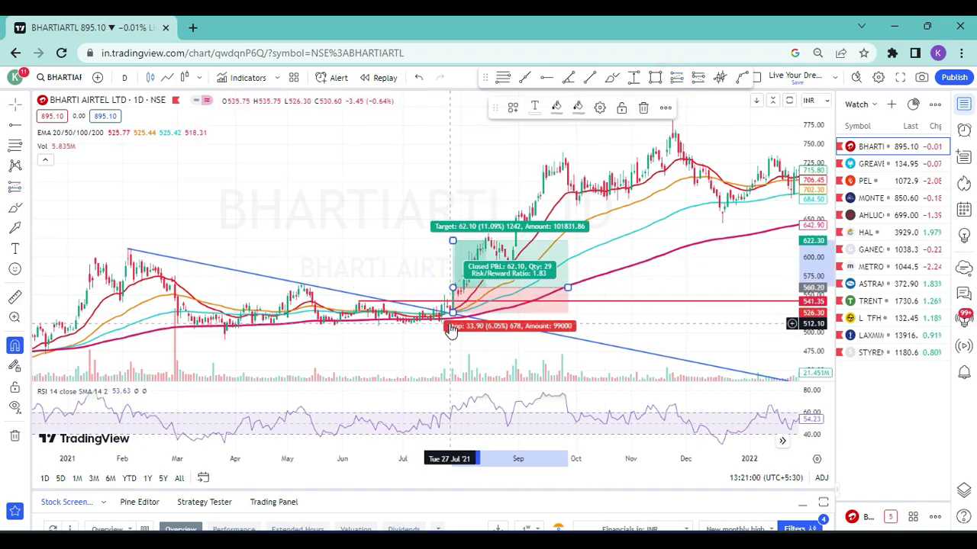
Step: Lower the long position's stop to 513.35 and raise its target to 781.80 at the November 2021 high
{"action": "left_click", "coordinate": [26, 191]}
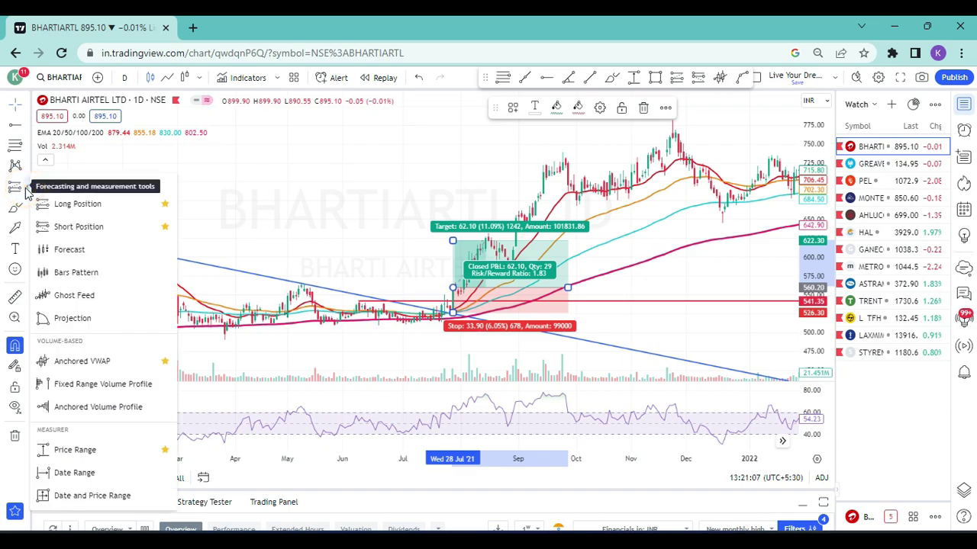
{"action": "left_click", "coordinate": [276, 173]}
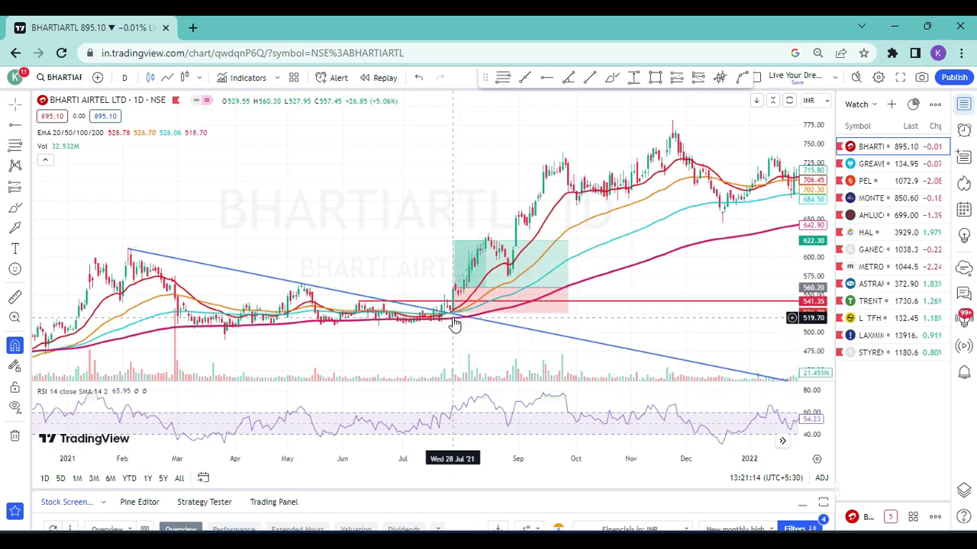
{"action": "left_click_drag", "start_coordinate": [452, 313], "coordinate": [439, 327]}
{"action": "left_click_drag", "start_coordinate": [452, 241], "coordinate": [675, 131]}
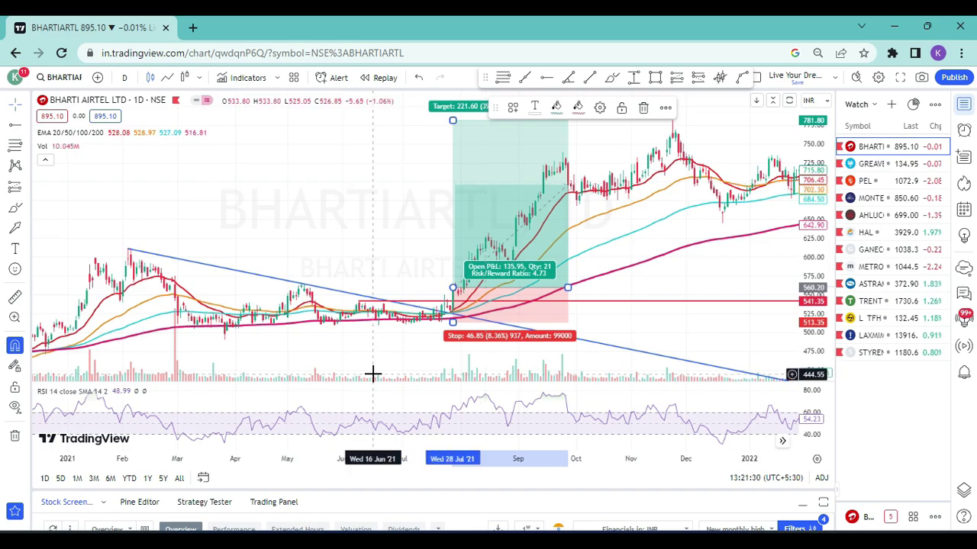
Step: Open the Greaves Cotton daily chart from the watchlist
{"action": "left_click", "coordinate": [383, 444]}
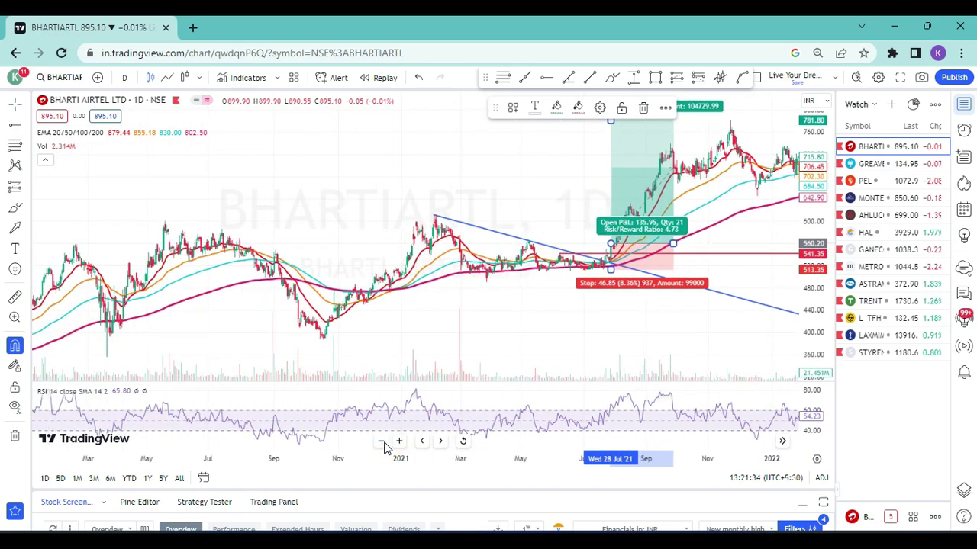
{"action": "left_click_drag", "start_coordinate": [651, 308], "coordinate": [419, 358]}
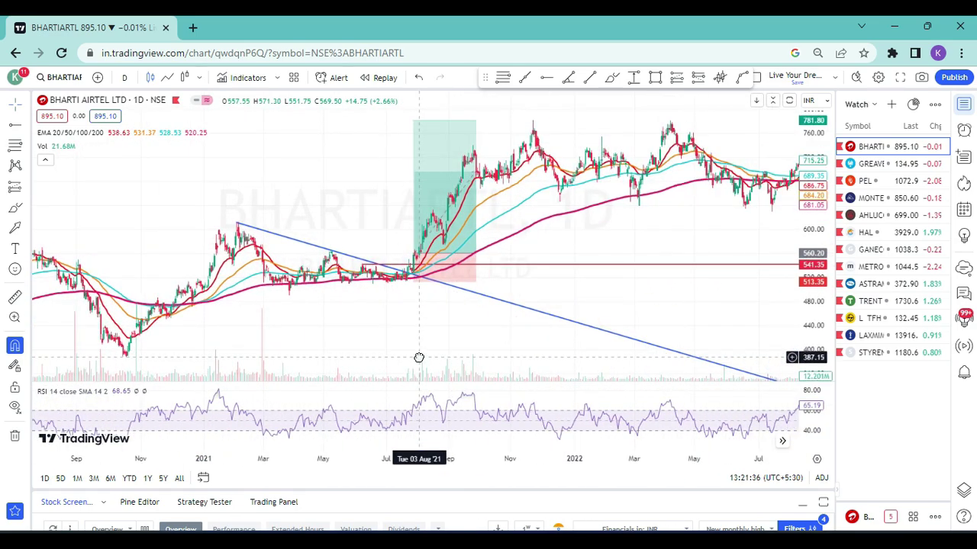
{"action": "mouse_move", "coordinate": [407, 439]}
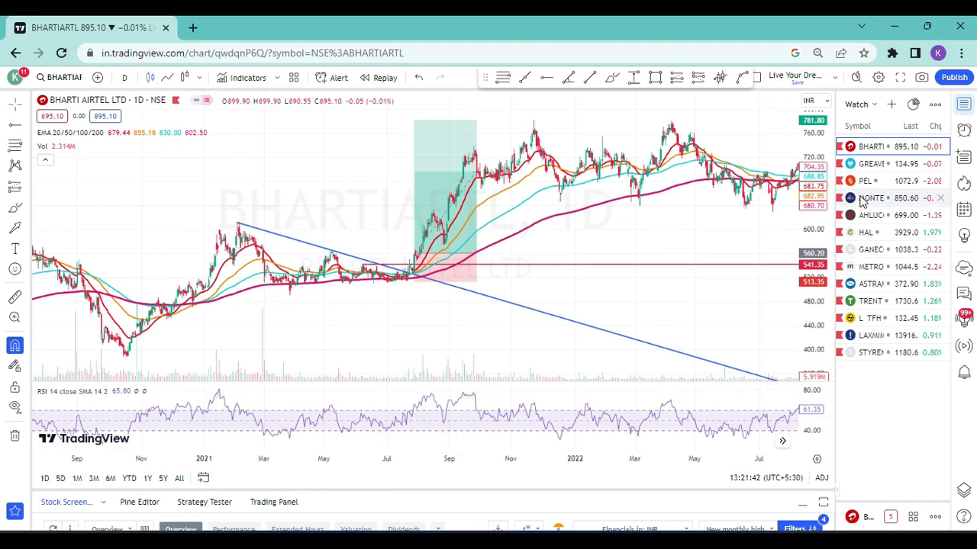
{"action": "left_click", "coordinate": [889, 164]}
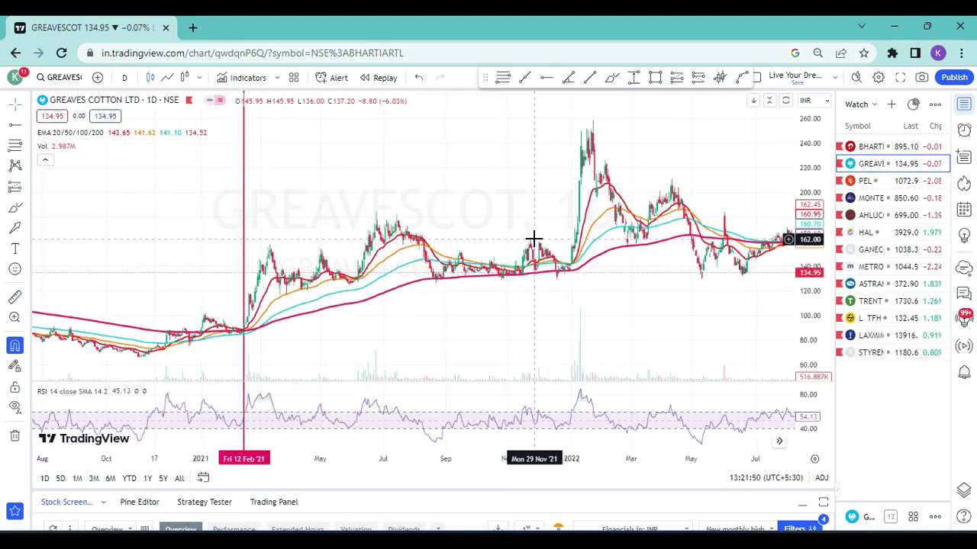
Step: Switch the Greaves Cotton chart to the 3-hour interval and inspect the price action around the 12 Feb 2021 vertical line
{"action": "type", "text": "3h"}
{"action": "key", "text": "Return"}
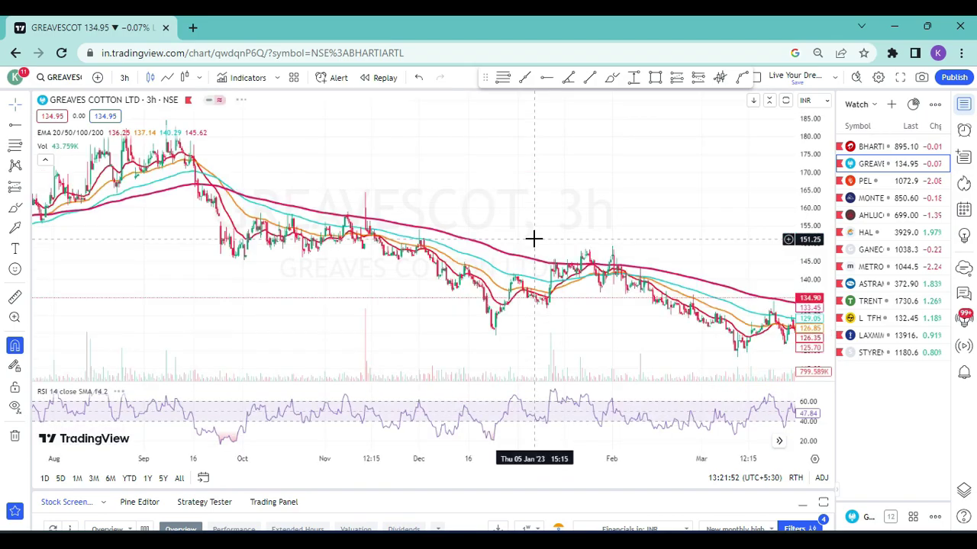
{"action": "left_click_drag", "start_coordinate": [312, 325], "coordinate": [761, 292]}
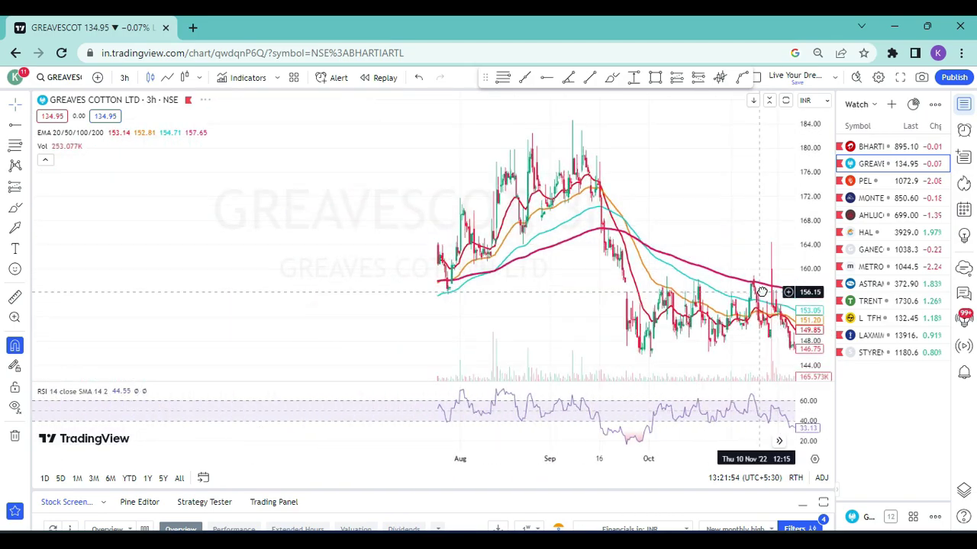
{"action": "left_click_drag", "start_coordinate": [262, 305], "coordinate": [763, 324]}
{"action": "left_click_drag", "start_coordinate": [345, 330], "coordinate": [744, 284]}
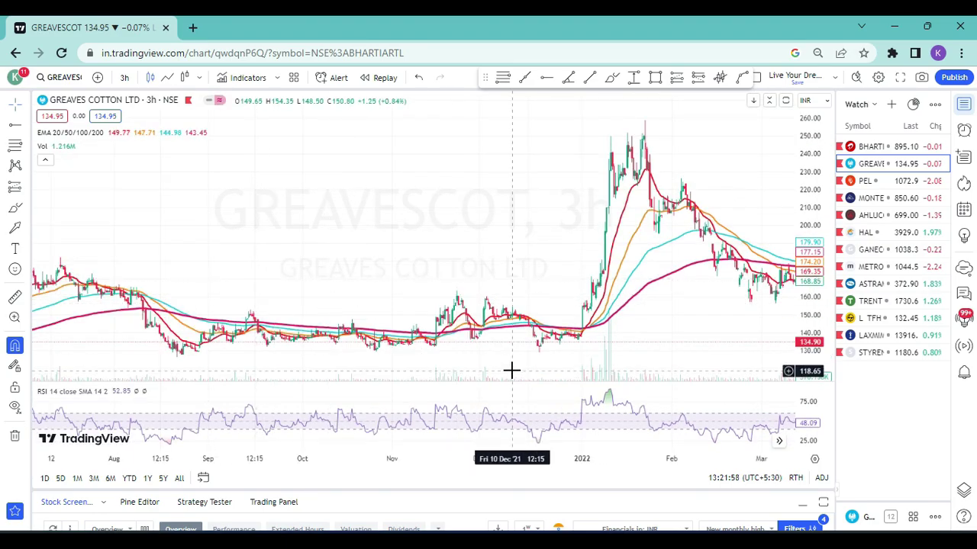
{"action": "left_click", "coordinate": [382, 441]}
{"action": "left_click", "coordinate": [383, 443]}
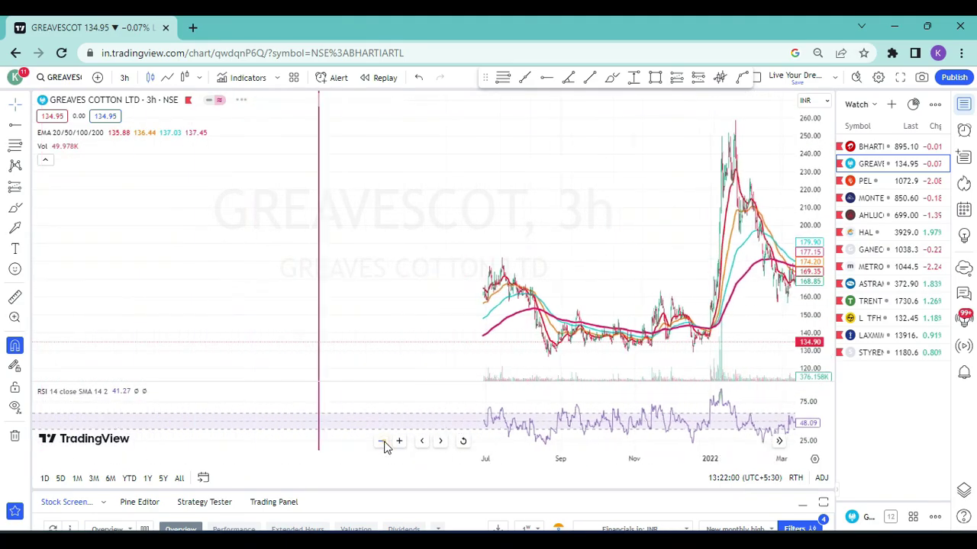
{"action": "left_click", "coordinate": [383, 442]}
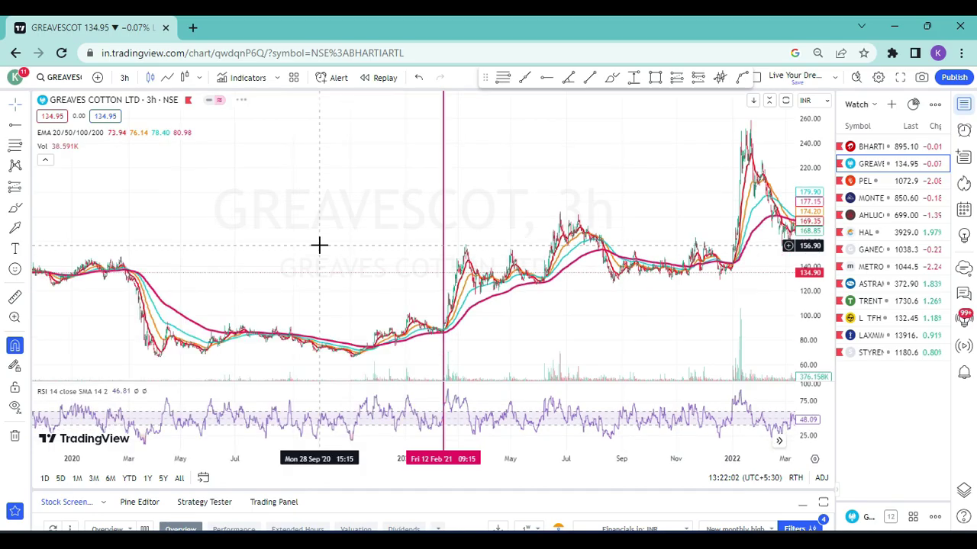
{"action": "left_click_drag", "start_coordinate": [277, 260], "coordinate": [526, 233]}
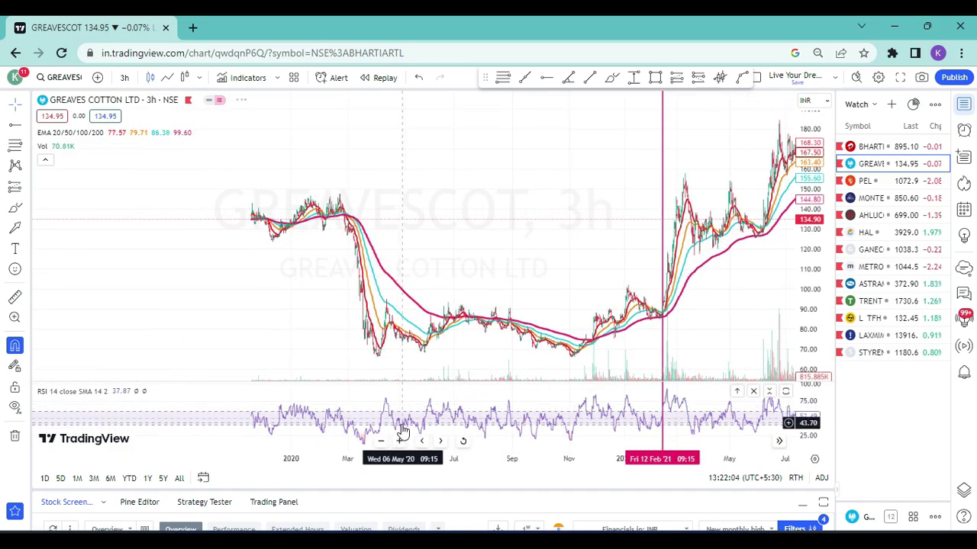
{"action": "left_click", "coordinate": [398, 440]}
{"action": "left_click", "coordinate": [398, 440]}
{"action": "left_click", "coordinate": [399, 440]}
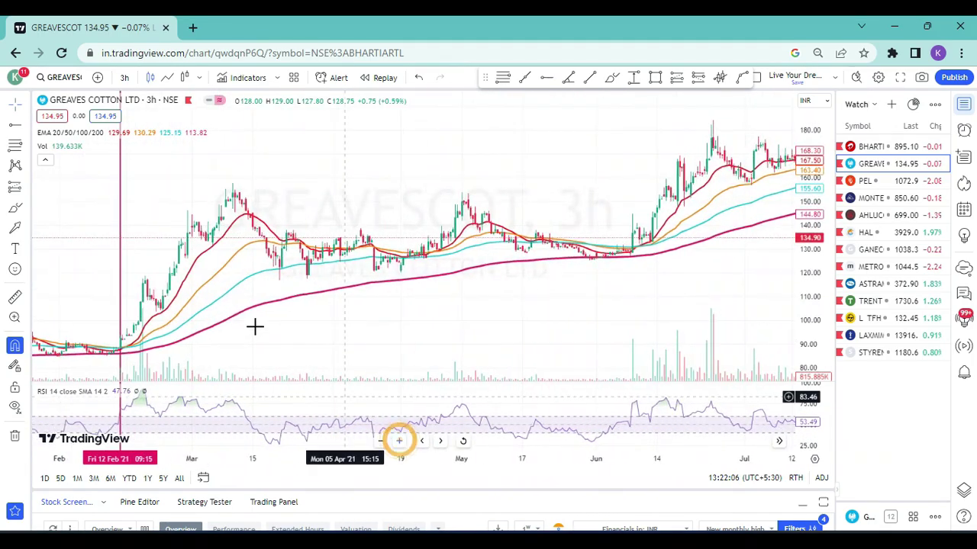
{"action": "left_click_drag", "start_coordinate": [71, 279], "coordinate": [685, 285]}
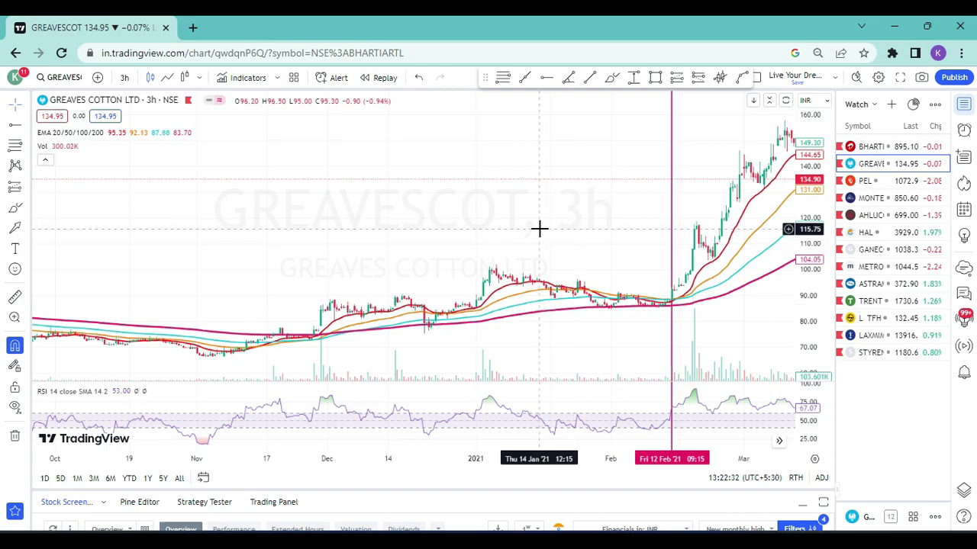
Step: Draw a falling trend line from the 6 Jan 2021 high at 102.00 through the 22 Jan 2021 high at 96.30
{"action": "left_click", "coordinate": [525, 77]}
{"action": "left_click", "coordinate": [496, 265]}
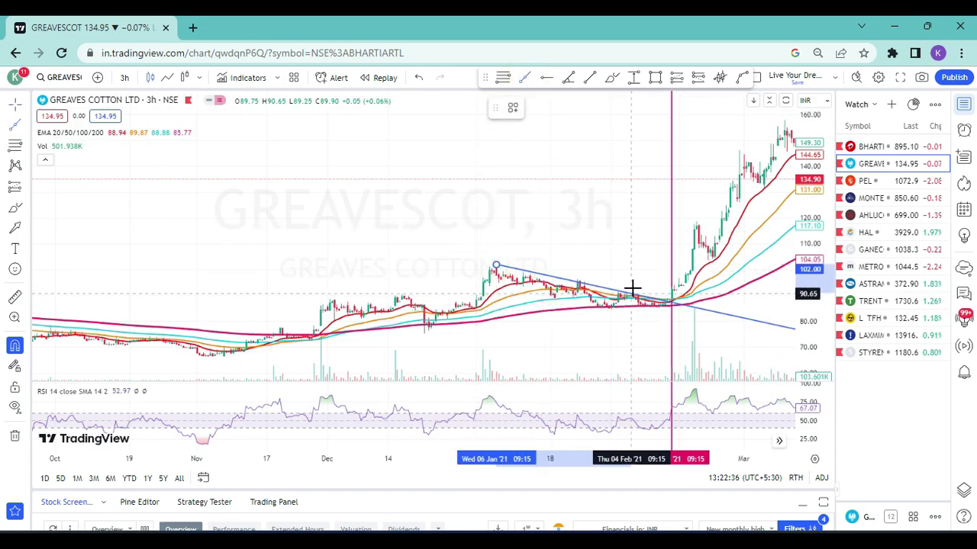
{"action": "left_click", "coordinate": [577, 277]}
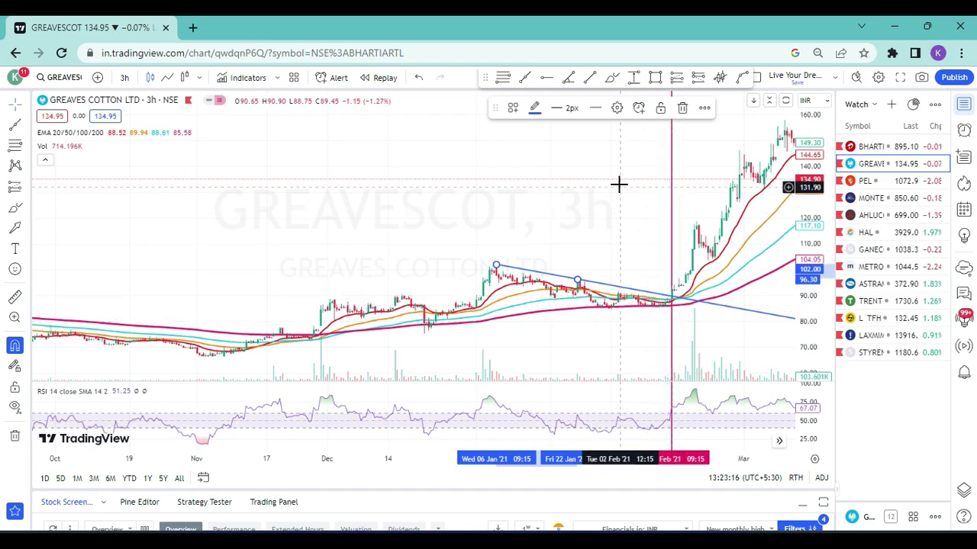
Step: Circle the converging EMAs just before the 12 Feb 2021 line with the Brush and undo the circle
{"action": "left_click", "coordinate": [611, 77]}
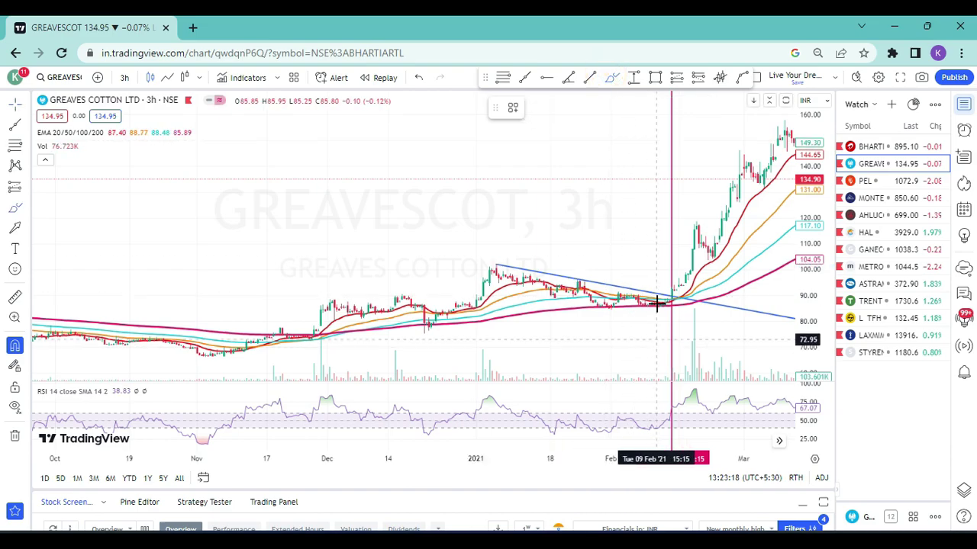
{"action": "mouse_move", "coordinate": [648, 286]}
{"action": "left_mouse_down"}
{"action": "mouse_move", "coordinate": [648, 320]}
{"action": "mouse_move", "coordinate": [650, 289]}
{"action": "left_mouse_up"}
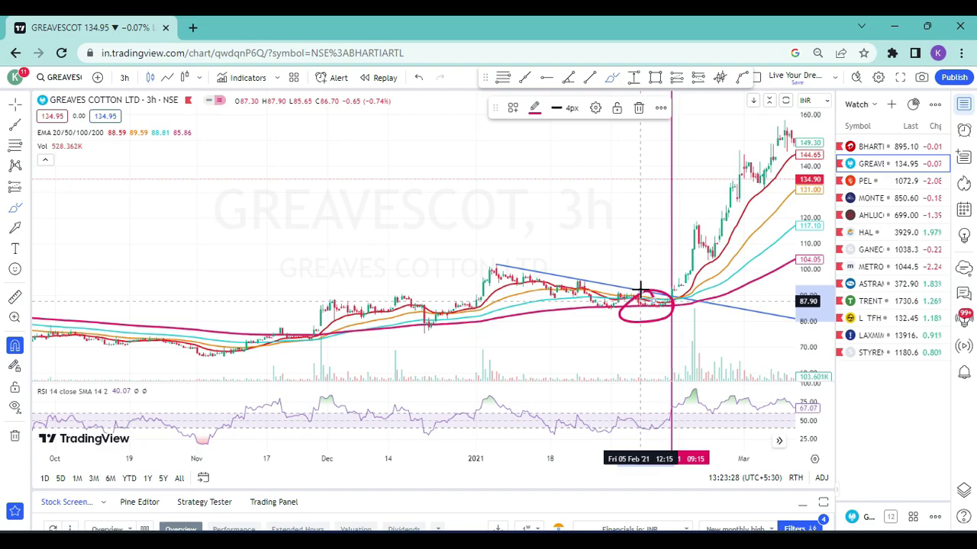
{"action": "key", "text": "ctrl+z"}
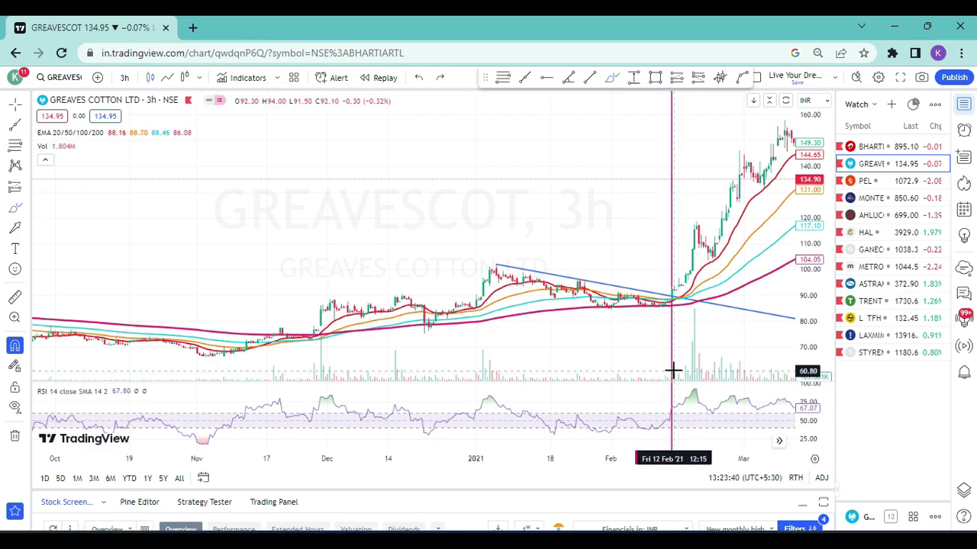
Step: Examine the Greaves Cotton price move after the 12 Feb 2021 breakout, undoing any stray brush stroke
{"action": "left_click_drag", "start_coordinate": [734, 335], "coordinate": [650, 342]}
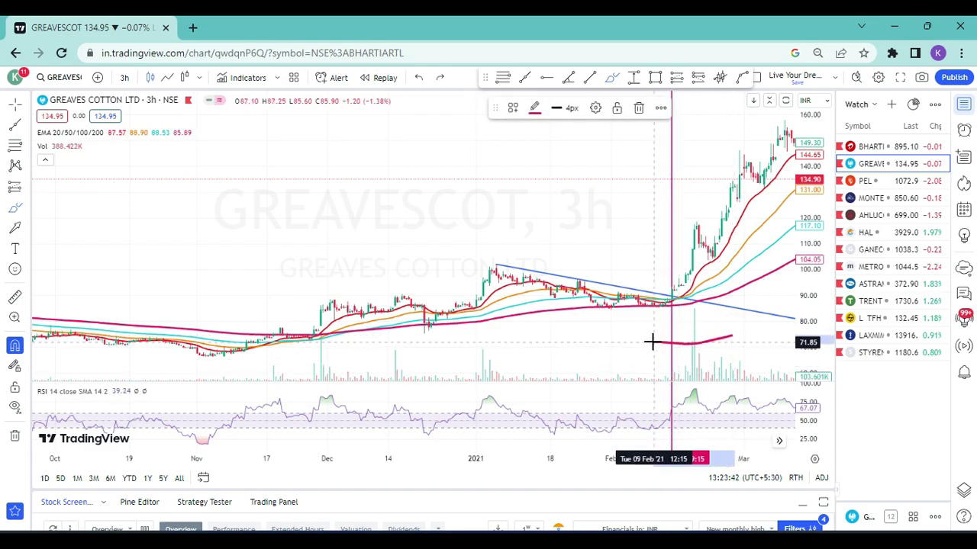
{"action": "key", "text": "ctrl+z"}
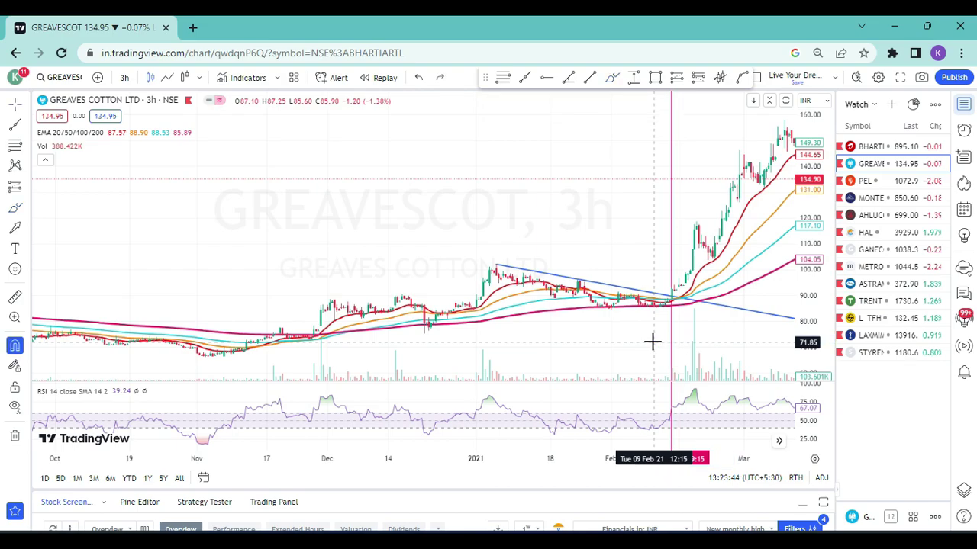
{"action": "left_click_drag", "start_coordinate": [679, 341], "coordinate": [513, 357]}
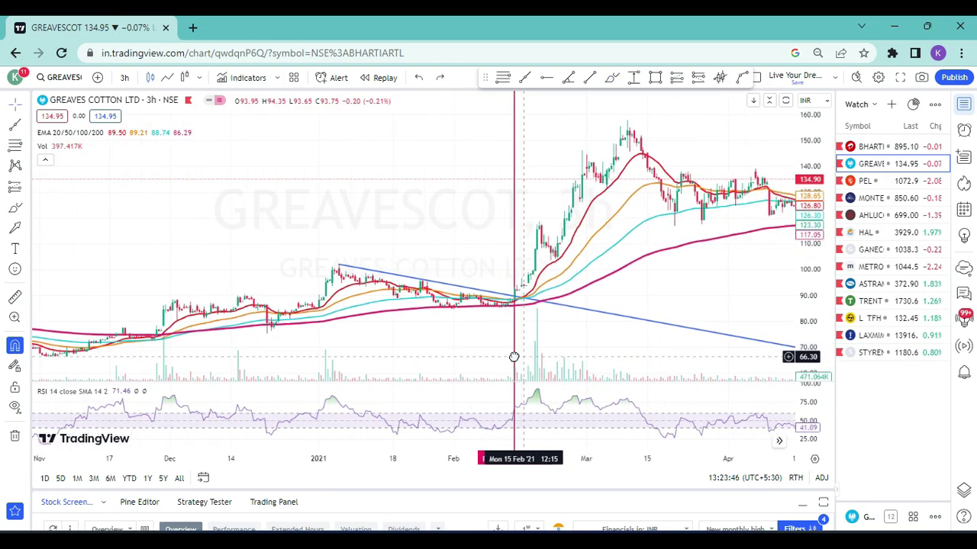
{"action": "left_click_drag", "start_coordinate": [686, 299], "coordinate": [524, 315]}
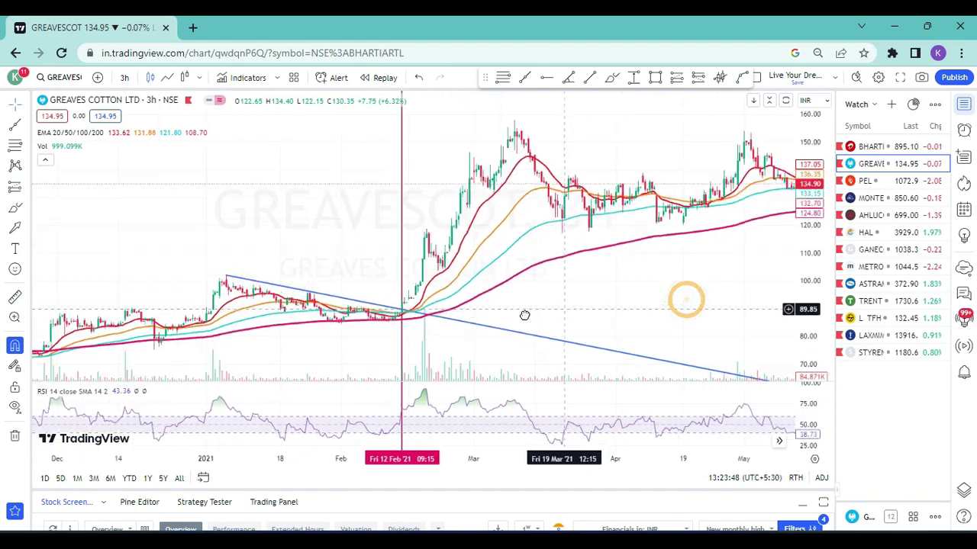
Step: Open the Piramal Enterprise chart from the watchlist at the 4-hour interval and jump to its most recent candles
{"action": "left_click", "coordinate": [918, 184]}
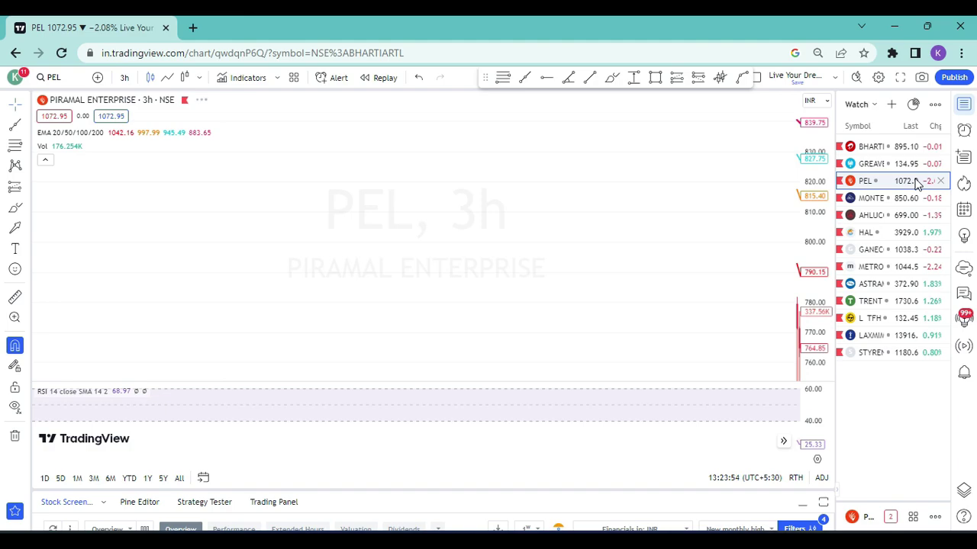
{"action": "type", "text": "4"}
{"action": "key", "text": "Return"}
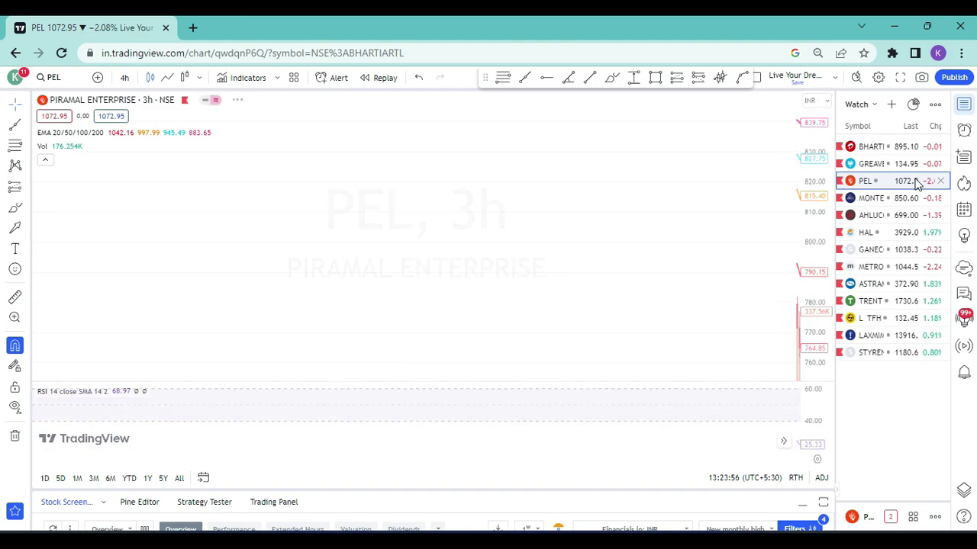
{"action": "left_click", "coordinate": [779, 443]}
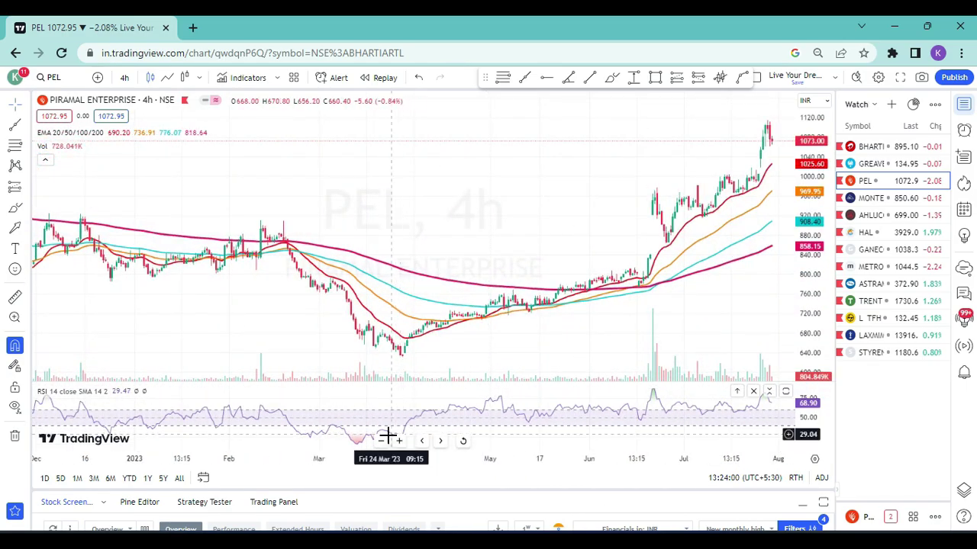
Step: Draw a horizontal ray at 962.95 starting from 20 Apr 2021 above the EMA convergence on the Piramal Enterprise chart
{"action": "left_click", "coordinate": [380, 440]}
{"action": "left_click_drag", "start_coordinate": [215, 290], "coordinate": [622, 283]}
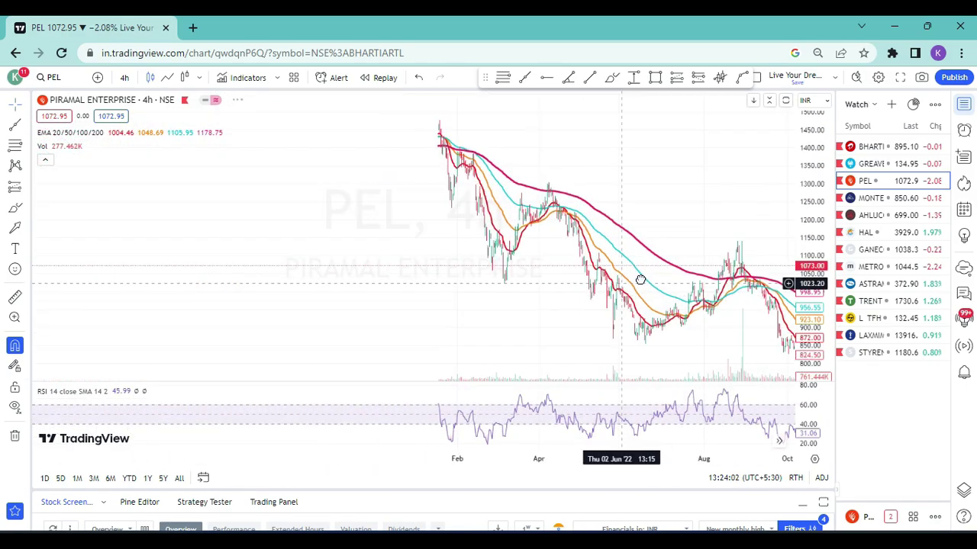
{"action": "left_click_drag", "start_coordinate": [285, 294], "coordinate": [630, 225]}
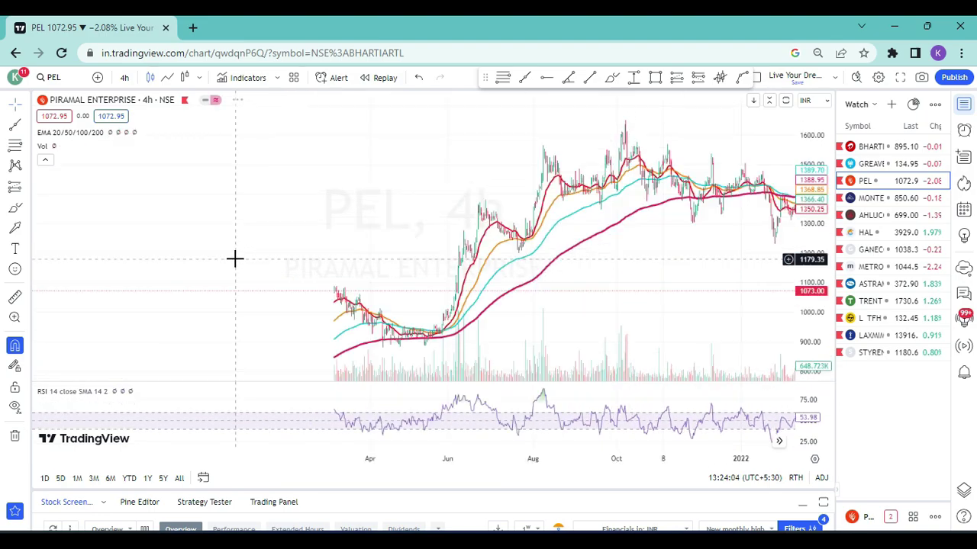
{"action": "left_click_drag", "start_coordinate": [157, 247], "coordinate": [473, 226]}
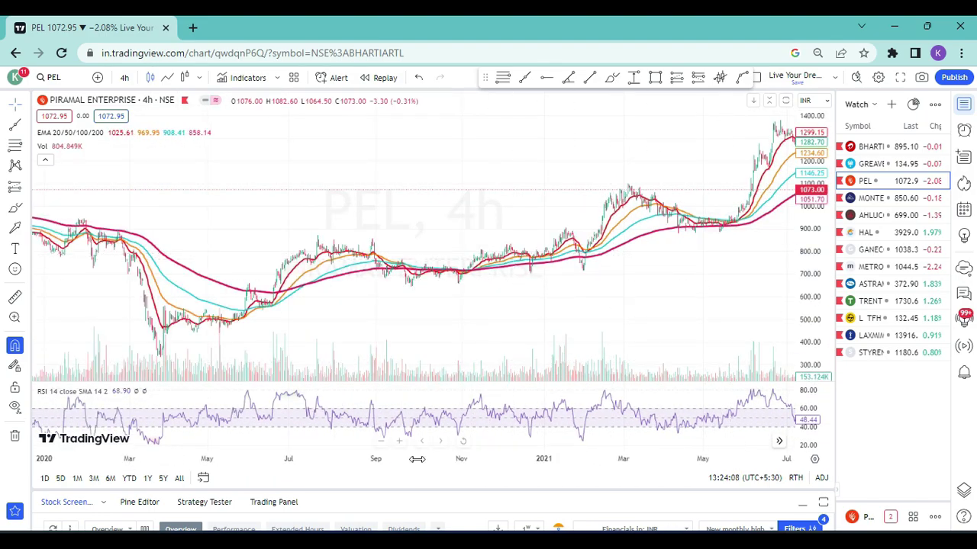
{"action": "left_click", "coordinate": [400, 442]}
{"action": "left_click", "coordinate": [400, 441]}
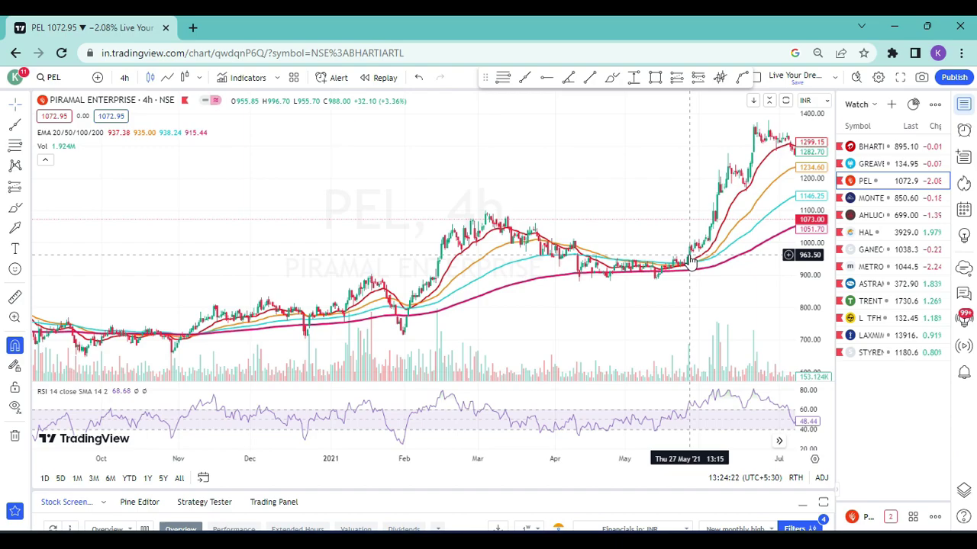
{"action": "left_click", "coordinate": [549, 77]}
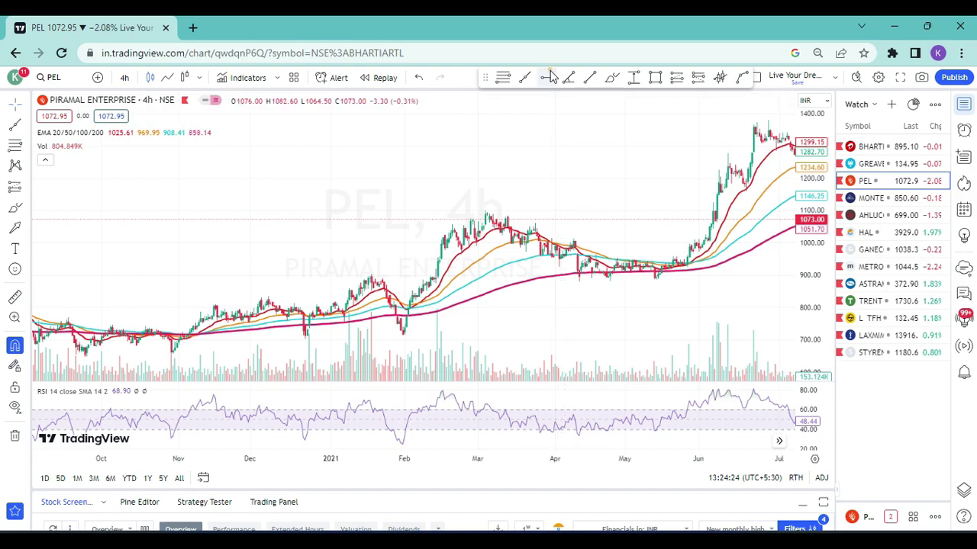
{"action": "left_click", "coordinate": [595, 252]}
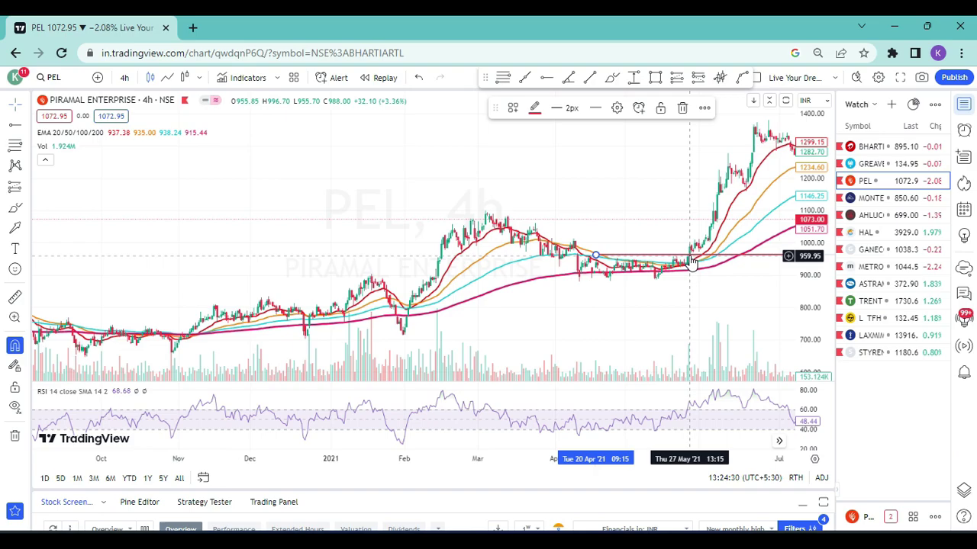
{"action": "left_click_drag", "start_coordinate": [743, 276], "coordinate": [559, 290]}
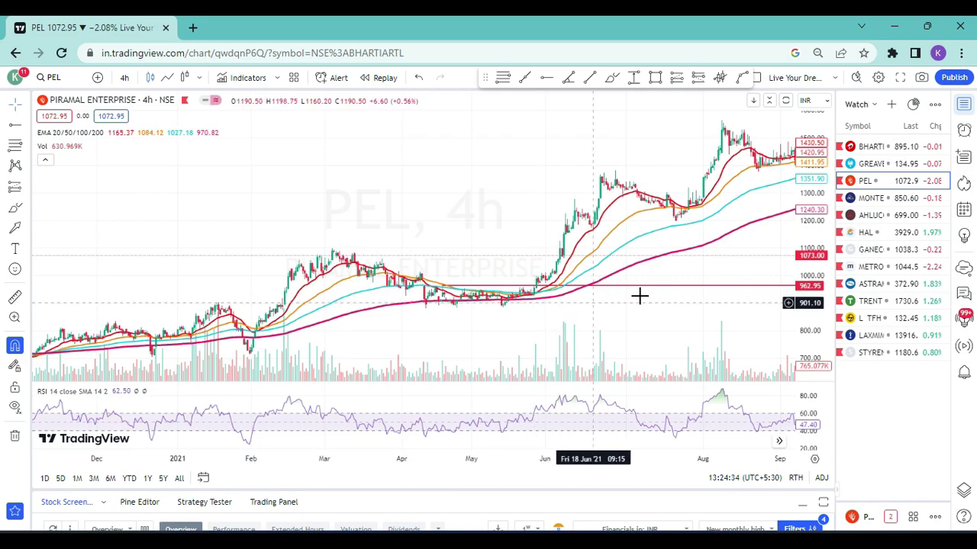
{"action": "left_click_drag", "start_coordinate": [737, 261], "coordinate": [600, 282]}
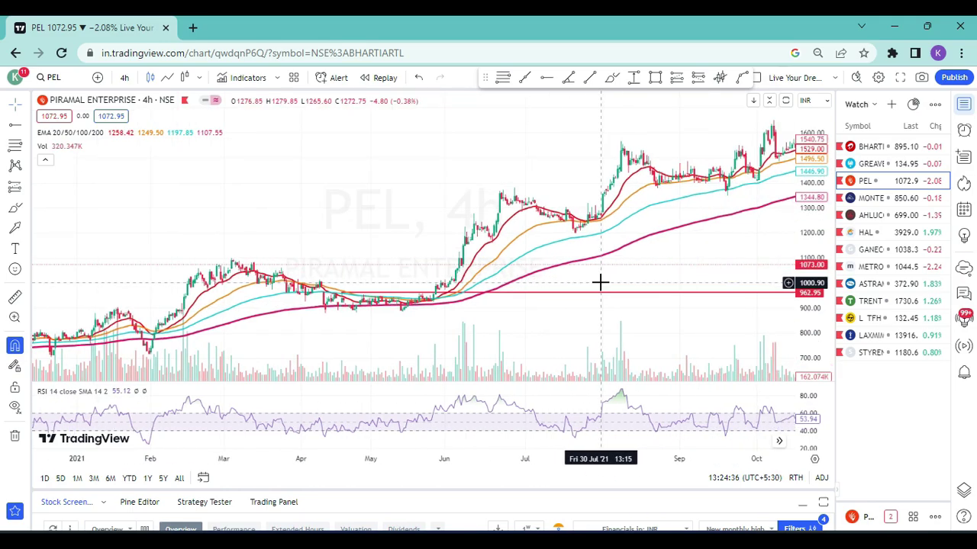
Step: Open the Monte Carlo Fashions chart from the watchlist and set it to the daily interval
{"action": "left_click", "coordinate": [875, 203]}
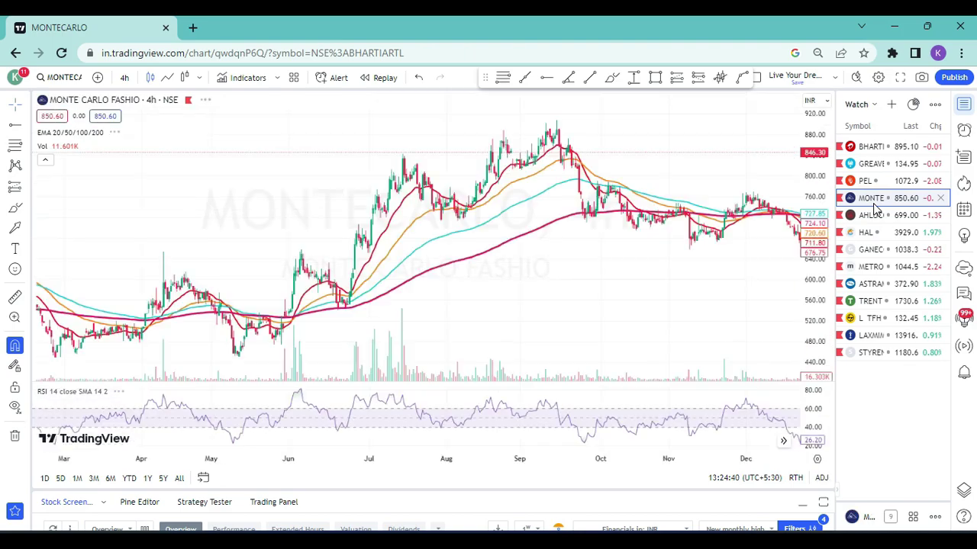
{"action": "type", "text": "1D"}
{"action": "key", "text": "Return"}
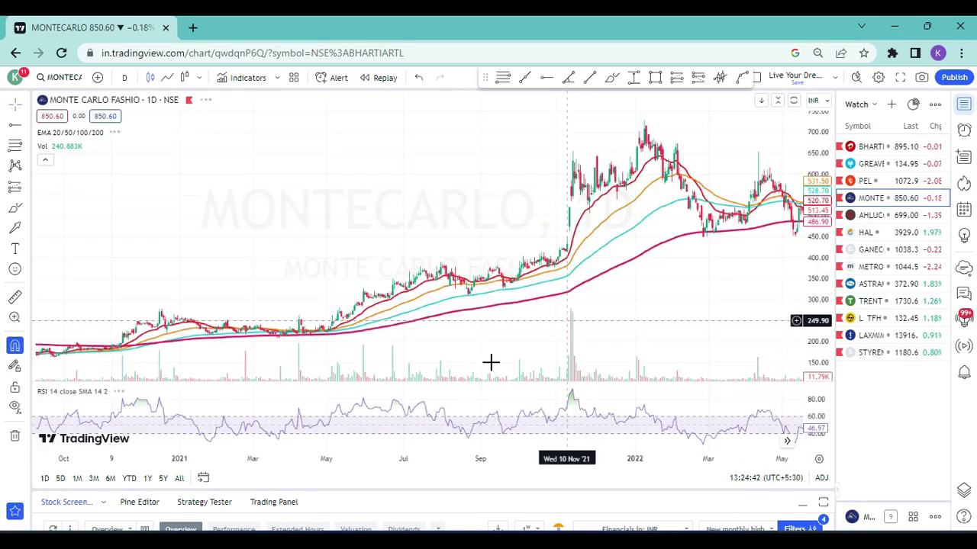
Step: Draw a horizontal ray at 252.50 starting from the 9 Feb 2021 high on the Monte Carlo chart
{"action": "mouse_move", "coordinate": [414, 417]}
{"action": "left_click", "coordinate": [381, 442]}
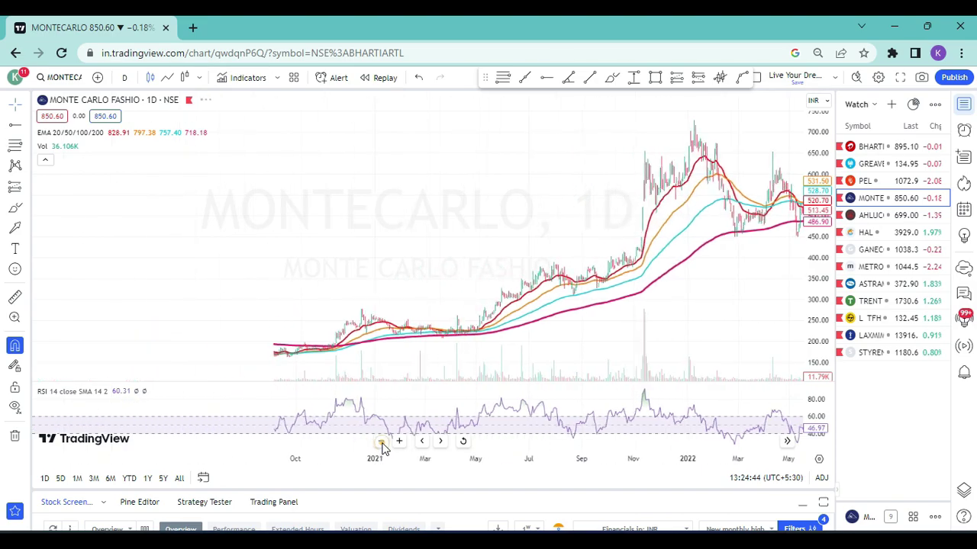
{"action": "left_click_drag", "start_coordinate": [757, 305], "coordinate": [636, 255]}
{"action": "left_click_drag", "start_coordinate": [329, 297], "coordinate": [423, 420]}
{"action": "left_click", "coordinate": [400, 441]}
{"action": "left_click", "coordinate": [400, 441]}
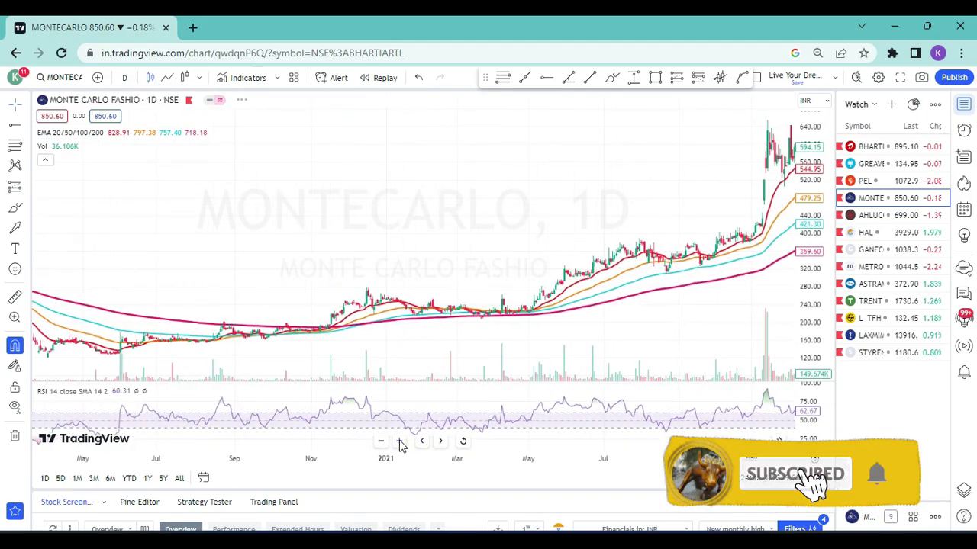
{"action": "left_click_drag", "start_coordinate": [159, 275], "coordinate": [618, 208]}
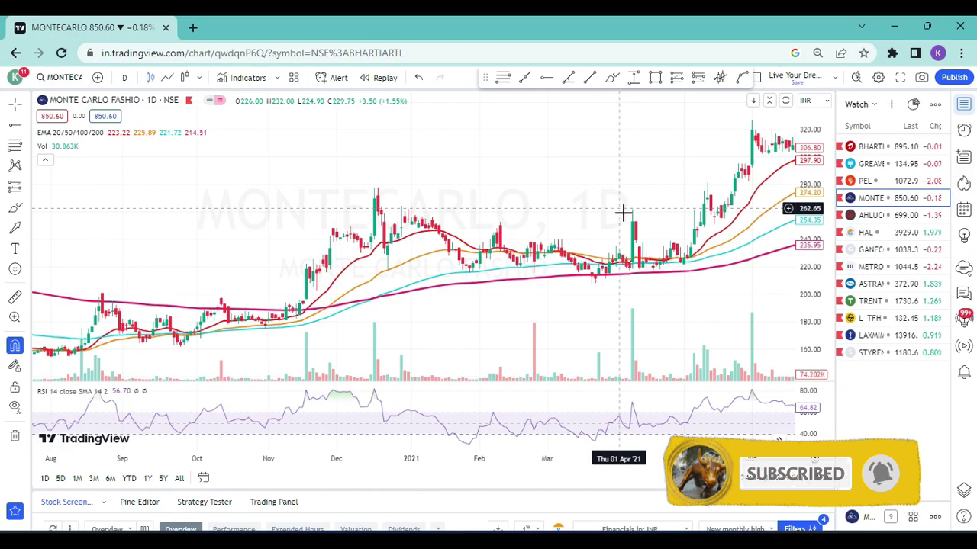
{"action": "left_click", "coordinate": [546, 77]}
{"action": "left_click", "coordinate": [499, 219]}
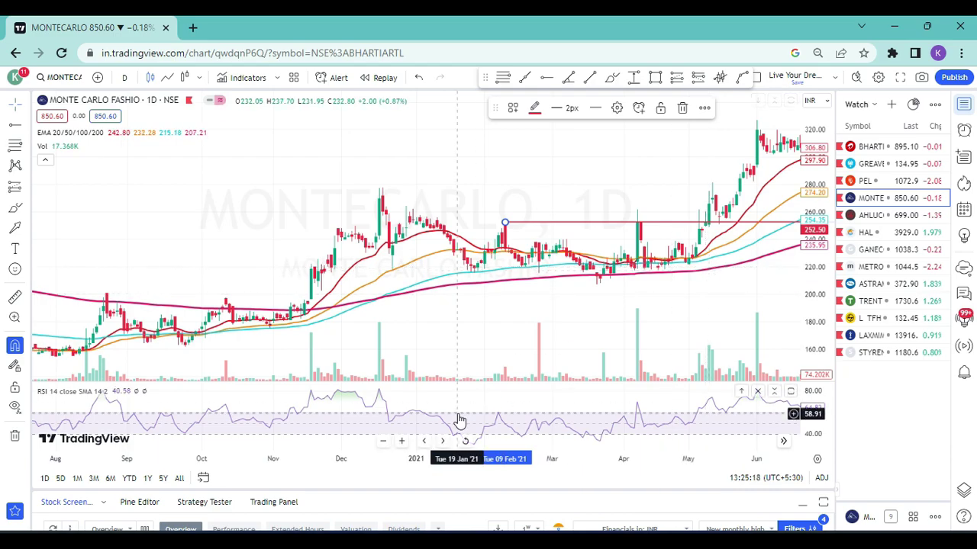
Step: Examine the Monte Carlo price move after the breakout above the 252.50 ray, up to the January 2022 high
{"action": "left_click", "coordinate": [382, 441]}
{"action": "left_click", "coordinate": [382, 440]}
{"action": "left_click_drag", "start_coordinate": [775, 291], "coordinate": [300, 356]}
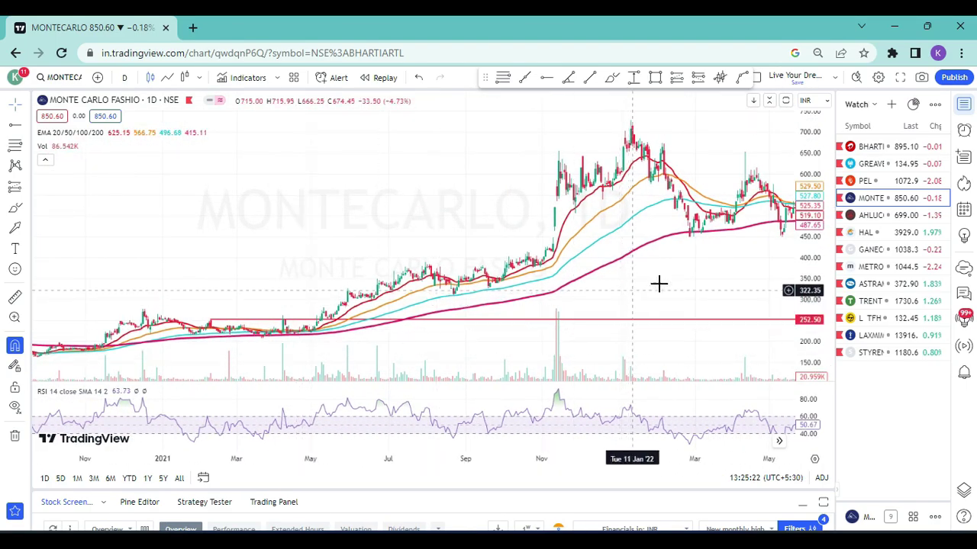
Step: Open the Ahluwalia Contracts chart from the watchlist, set it to the 30-minute interval and bring May to July 2023 into view
{"action": "left_click_drag", "start_coordinate": [709, 283], "coordinate": [451, 299]}
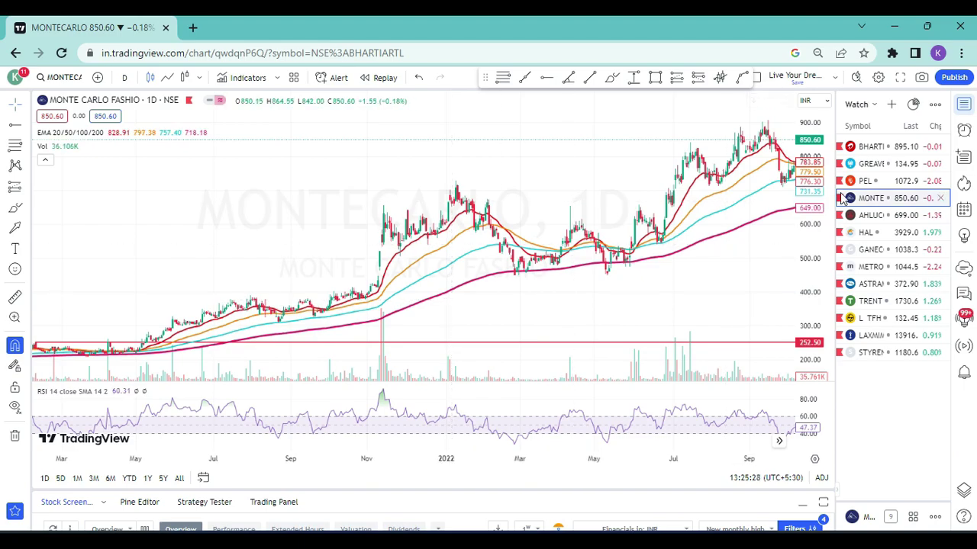
{"action": "left_click", "coordinate": [889, 216]}
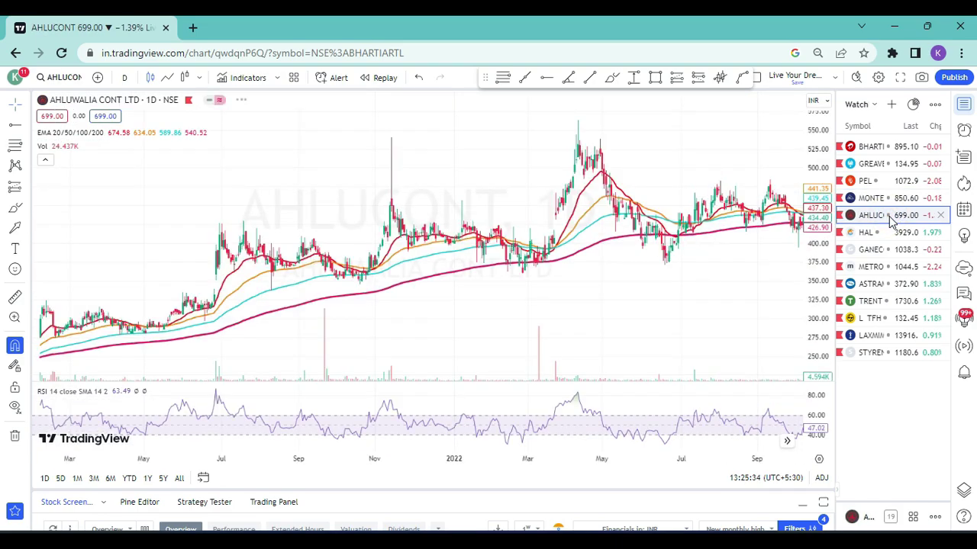
{"action": "type", "text": "30"}
{"action": "key", "text": "Return"}
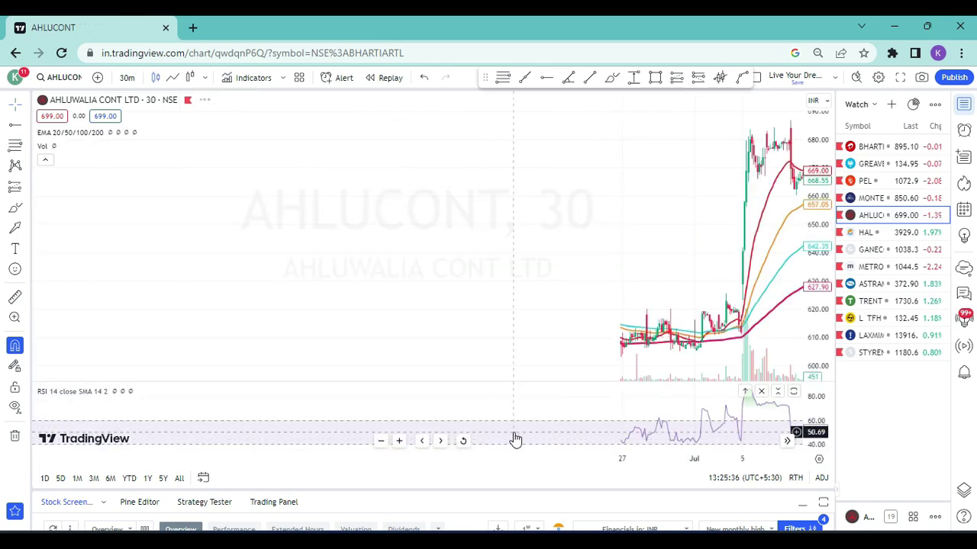
{"action": "left_click", "coordinate": [788, 441]}
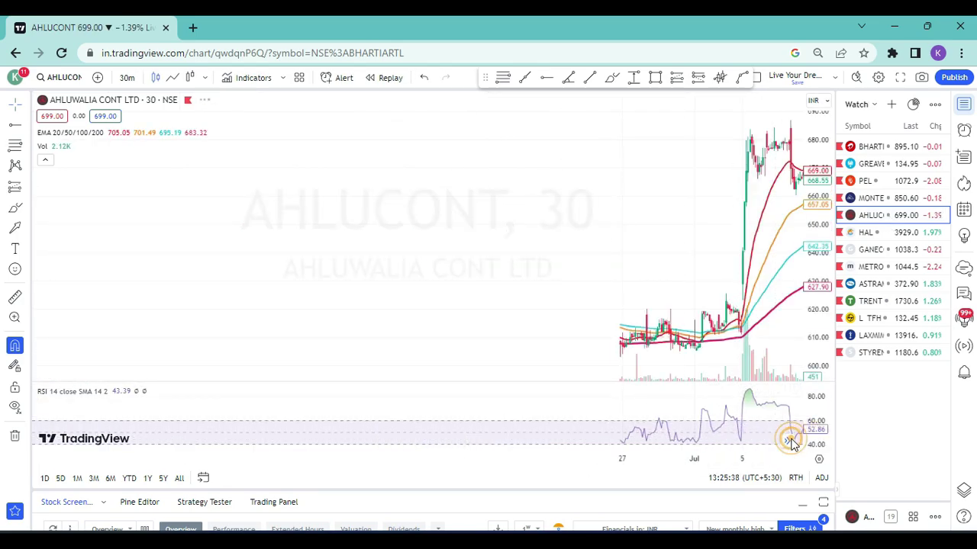
{"action": "mouse_move", "coordinate": [331, 438]}
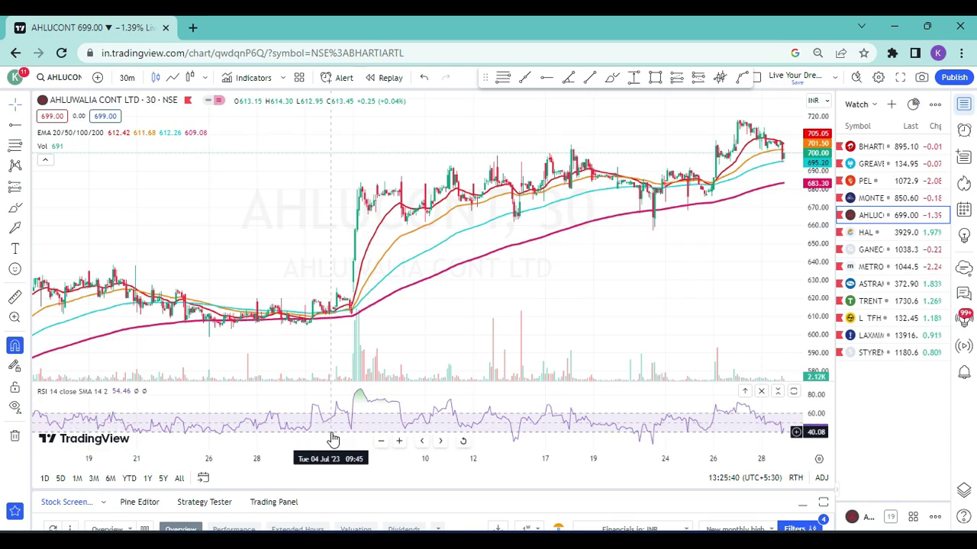
{"action": "left_click", "coordinate": [380, 444]}
{"action": "left_click_drag", "start_coordinate": [175, 209], "coordinate": [391, 207]}
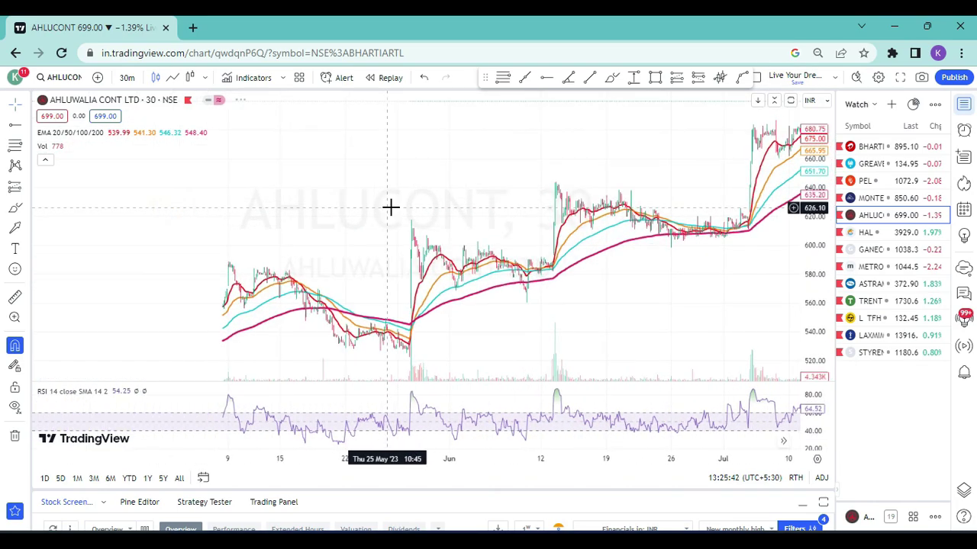
Step: Draw a descending trend line on the Ahluwalia chart from the 13 Jun 2023 high at 643.55 to the early July highs
{"action": "left_click", "coordinate": [557, 168]}
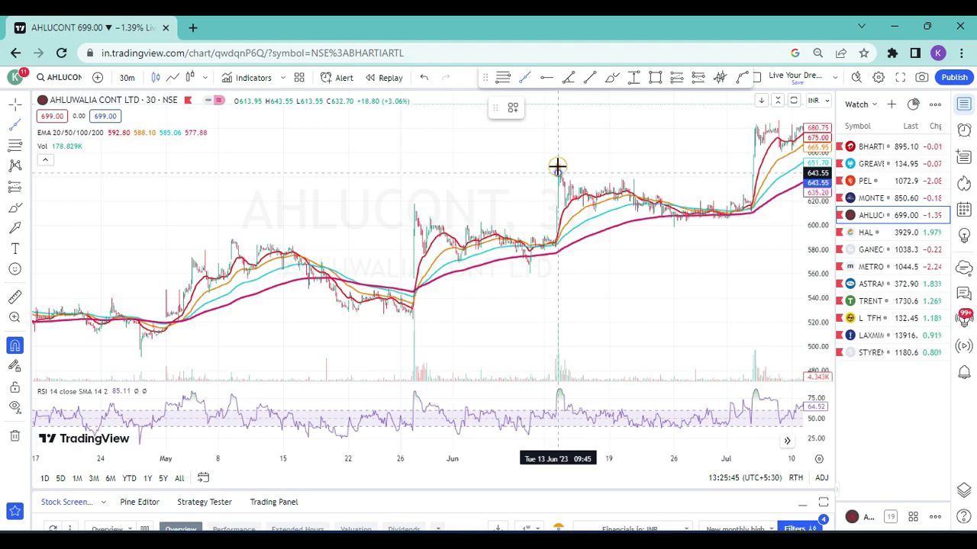
{"action": "left_click", "coordinate": [743, 197]}
{"action": "left_click", "coordinate": [744, 246]}
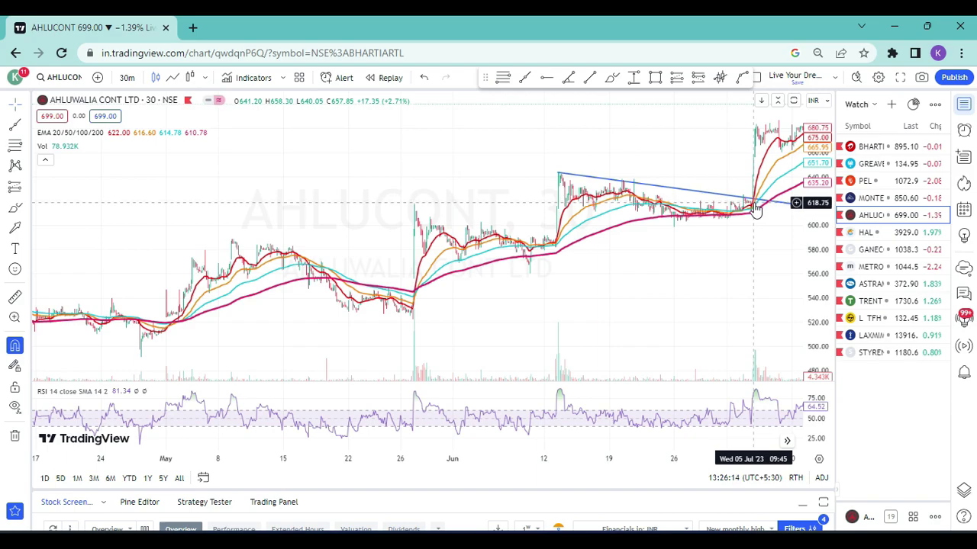
Step: Open the Hindustan Aeronautics chart and draw a horizontal ray at 3110.00 starting from 30 May 2023 above the EMA convergence
{"action": "left_click", "coordinate": [876, 233]}
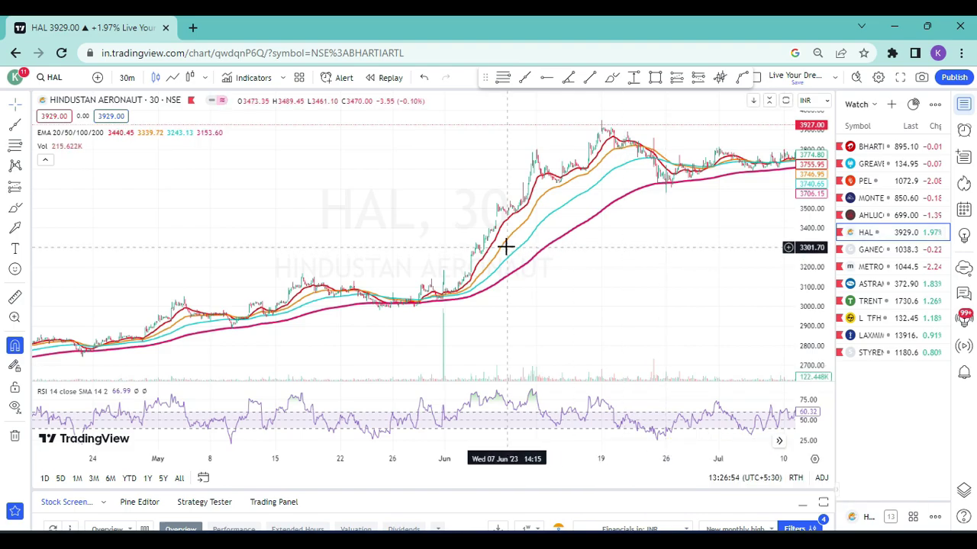
{"action": "left_click_drag", "start_coordinate": [248, 222], "coordinate": [481, 203]}
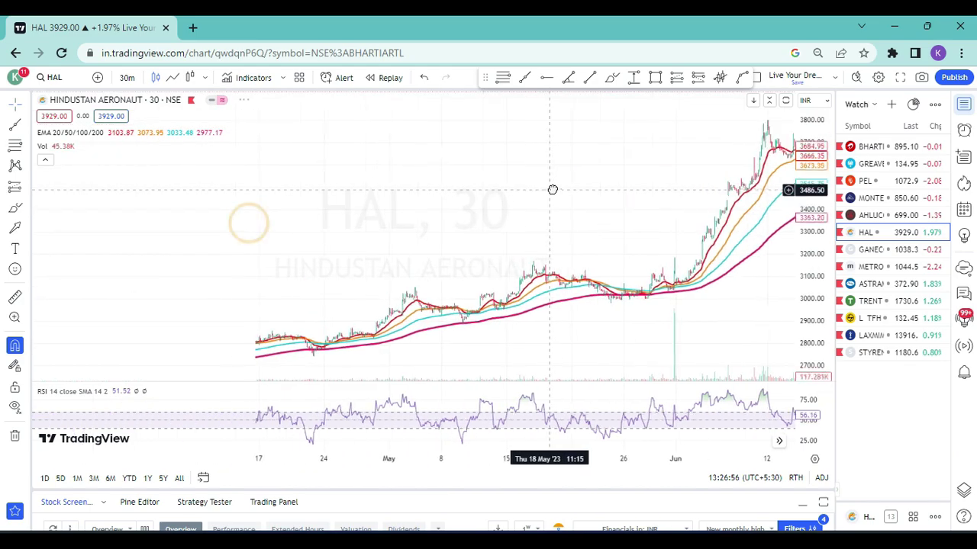
{"action": "left_click", "coordinate": [667, 233]}
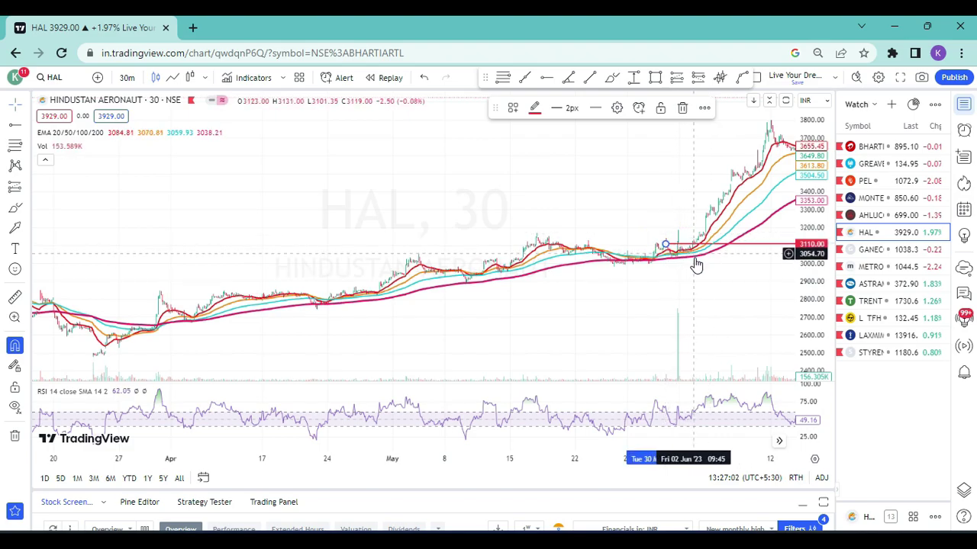
Step: Examine the Hindustan Aeronautics EMA convergence, volume spike and price move around the breakout above the 3110 ray
{"action": "left_click_drag", "start_coordinate": [730, 259], "coordinate": [480, 231]}
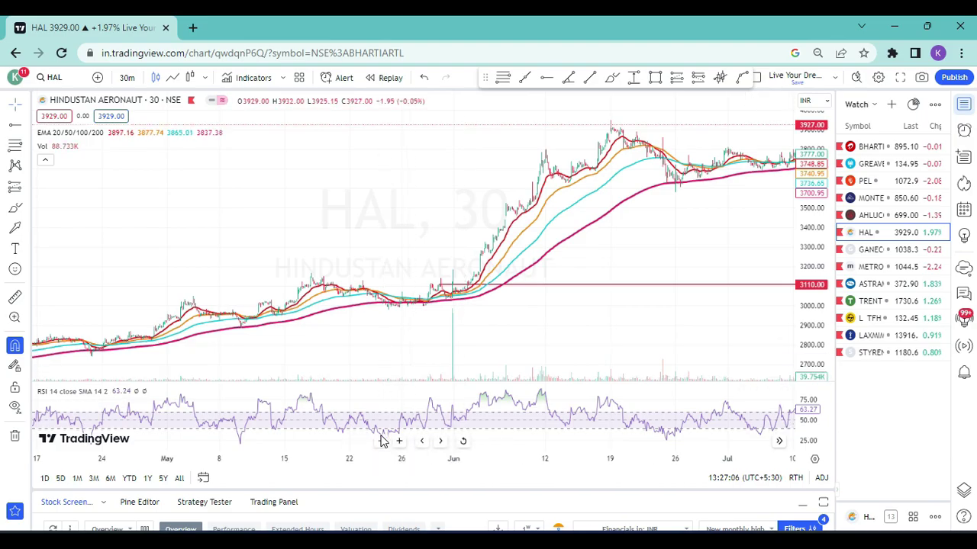
{"action": "left_click", "coordinate": [400, 442]}
{"action": "left_click_drag", "start_coordinate": [400, 444], "coordinate": [789, 202]}
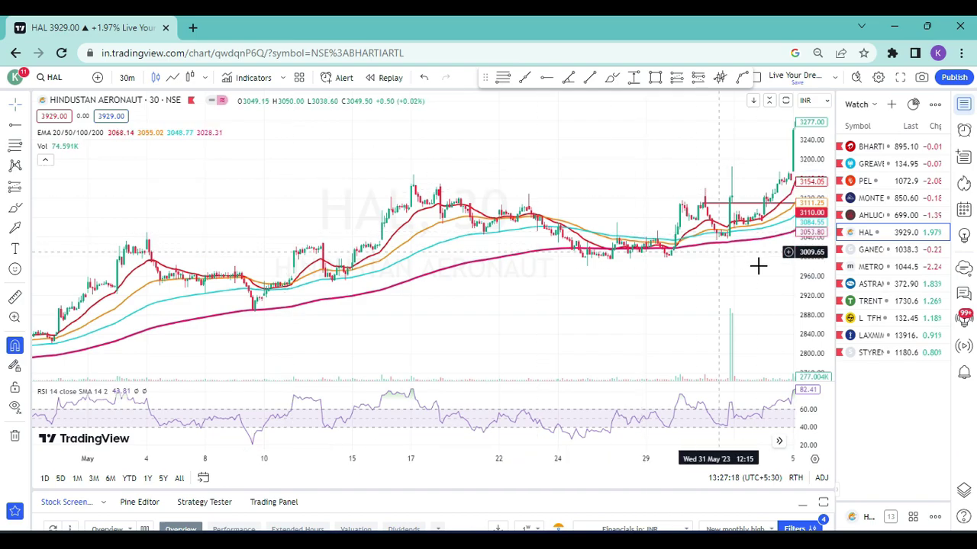
{"action": "left_click_drag", "start_coordinate": [758, 266], "coordinate": [588, 283]}
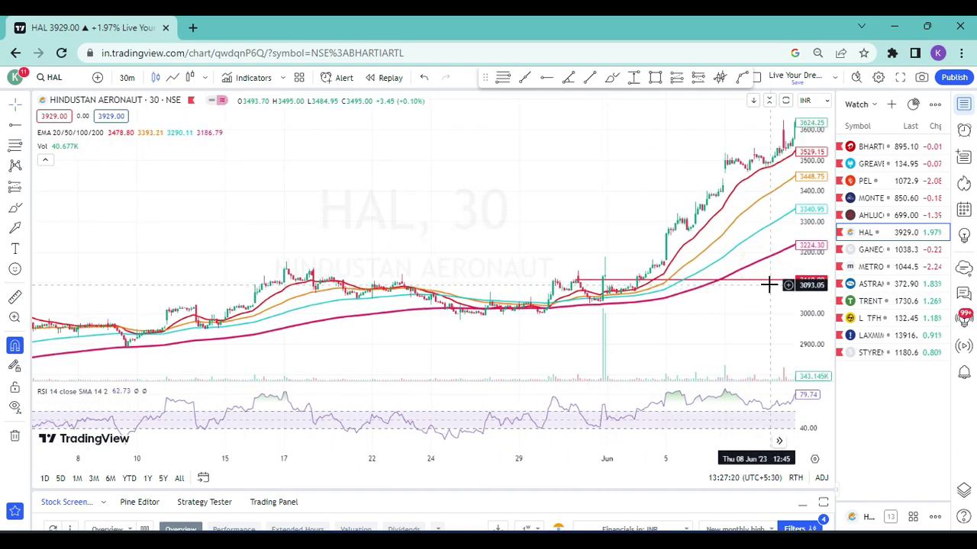
Step: Open the Ganesha Ecosphere chart at the daily interval and review its EMA convergences and price moves from 2021 to July 2023
{"action": "left_click", "coordinate": [878, 252]}
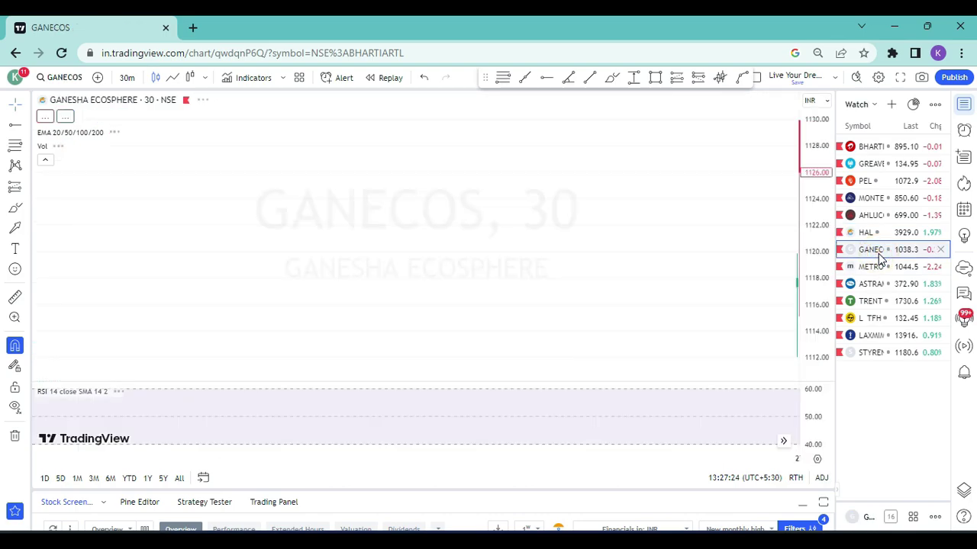
{"action": "type", "text": "1D"}
{"action": "key", "text": "Return"}
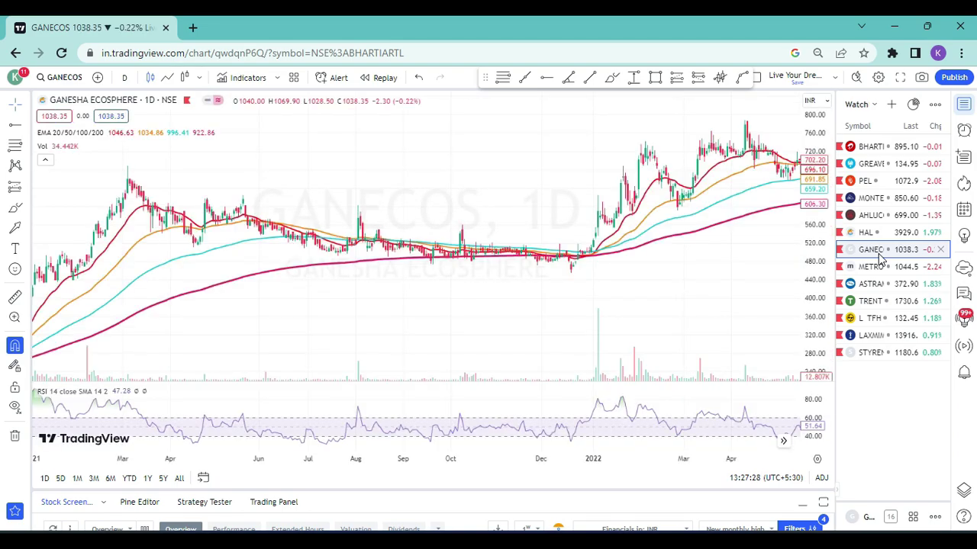
{"action": "scroll", "coordinate": [517, 317], "scroll_direction": "down", "scroll_amount": 4}
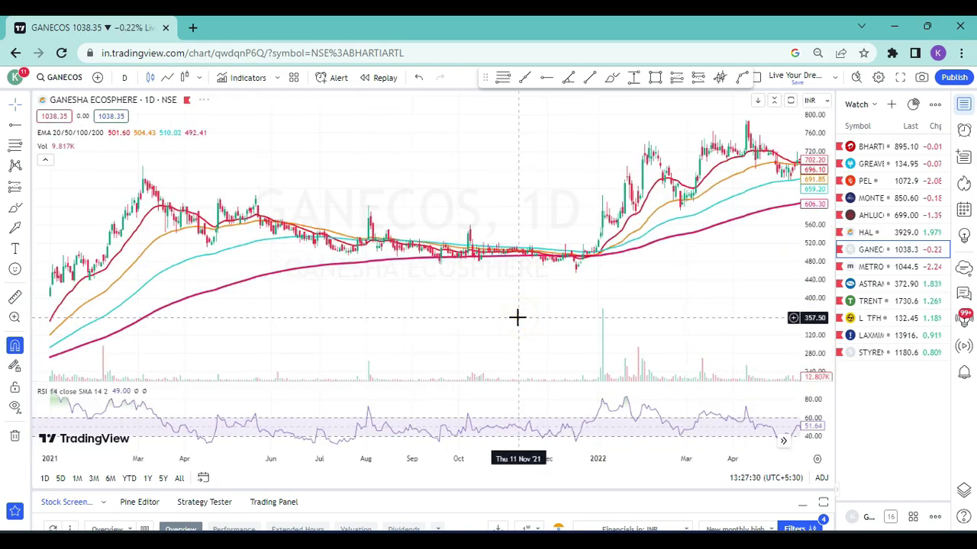
{"action": "scroll", "coordinate": [517, 316], "scroll_direction": "right", "scroll_amount": 10}
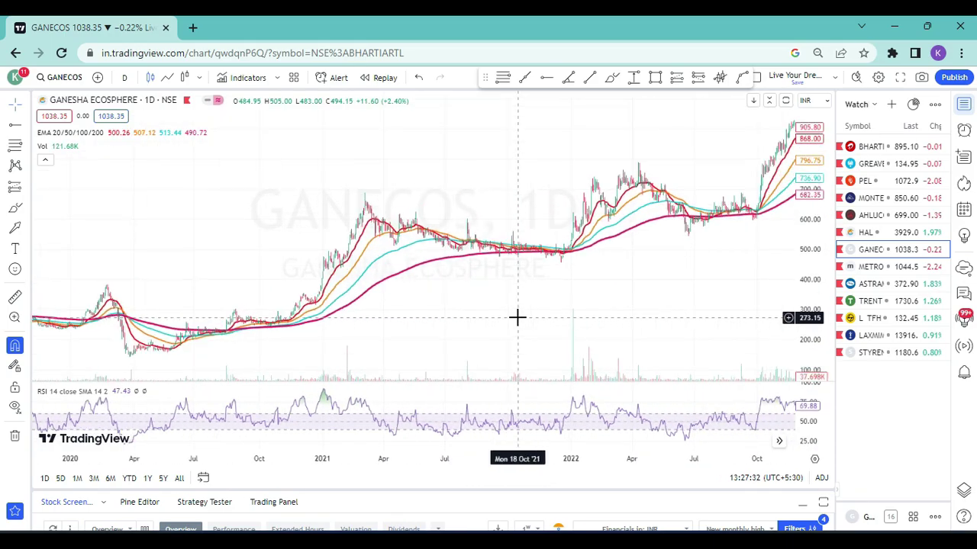
{"action": "scroll", "coordinate": [518, 317], "scroll_direction": "right", "scroll_amount": 6}
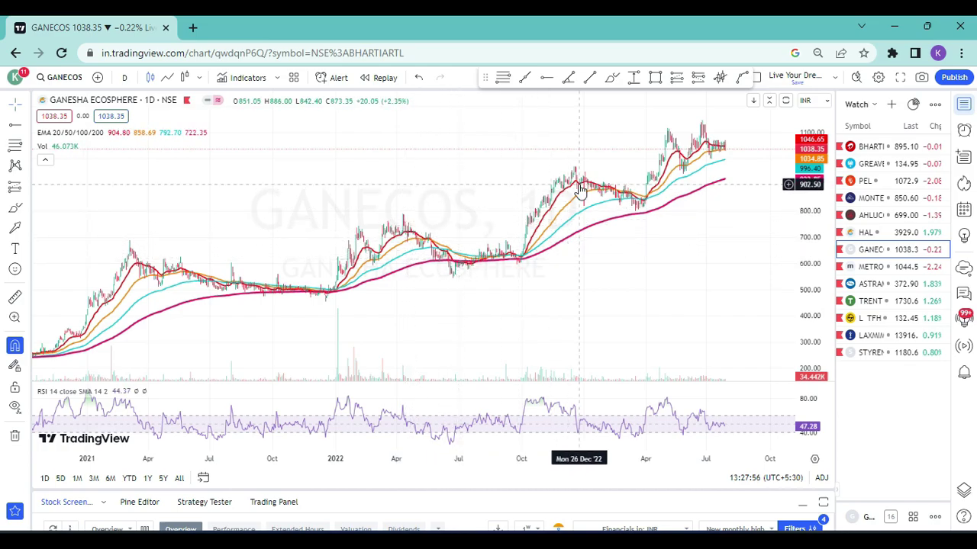
Step: On the Metro Brands chart, draw a horizontal ray at 859.90 from 17 Feb 2023 and switch the interval to 4 hours
{"action": "key", "text": "Down"}
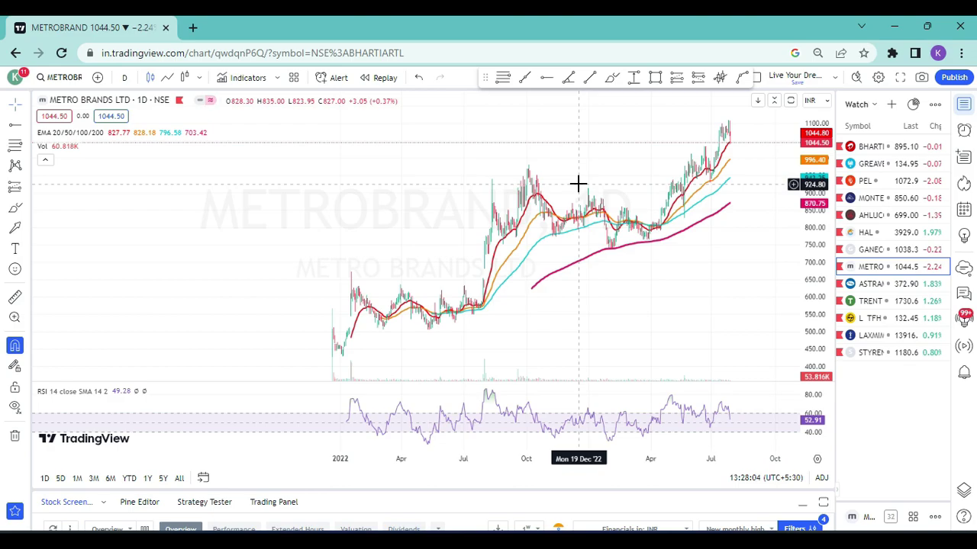
{"action": "left_click", "coordinate": [547, 77]}
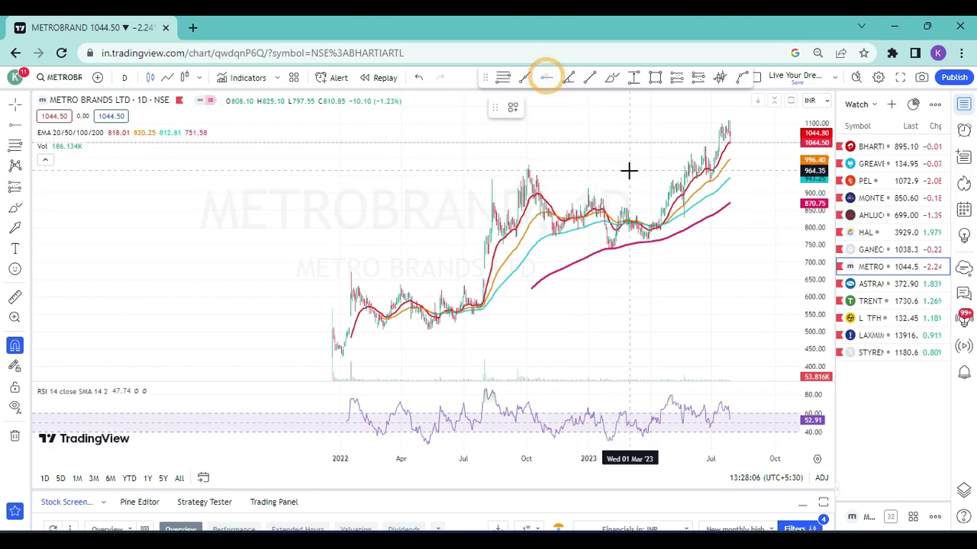
{"action": "left_click", "coordinate": [622, 208]}
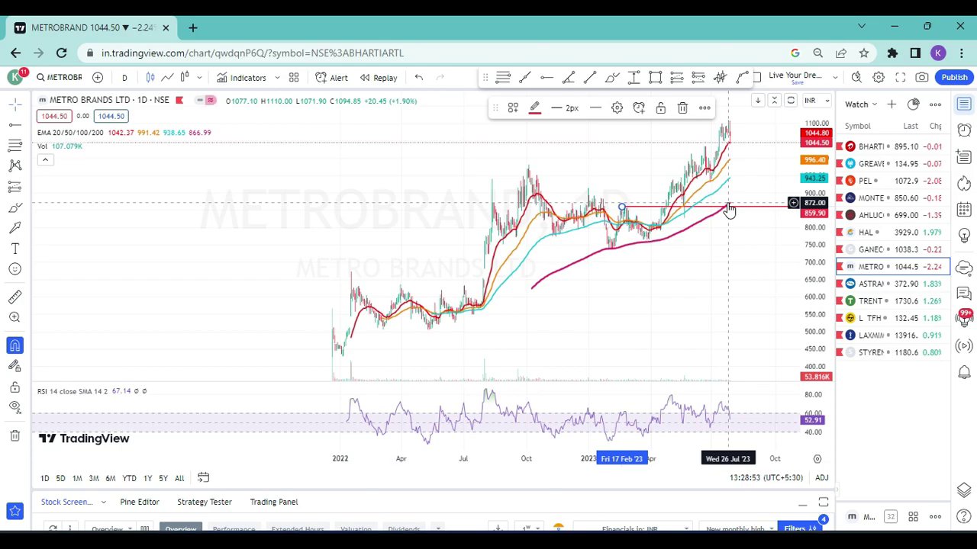
{"action": "type", "text": "4h"}
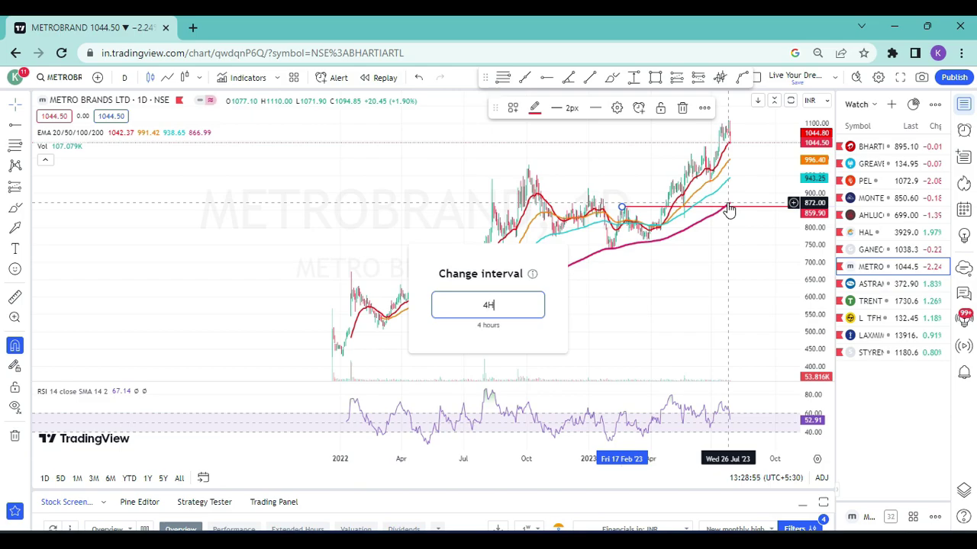
{"action": "key", "text": "Return"}
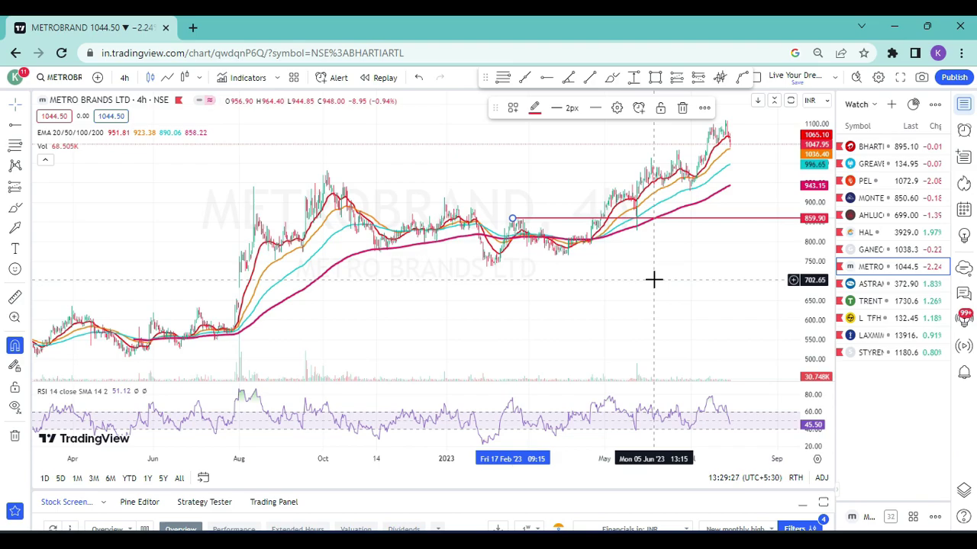
Step: Open the Astra Microwave chart from the watchlist, set it to the 1-hour interval and enlarge the June–July 2023 candles
{"action": "left_click", "coordinate": [891, 289]}
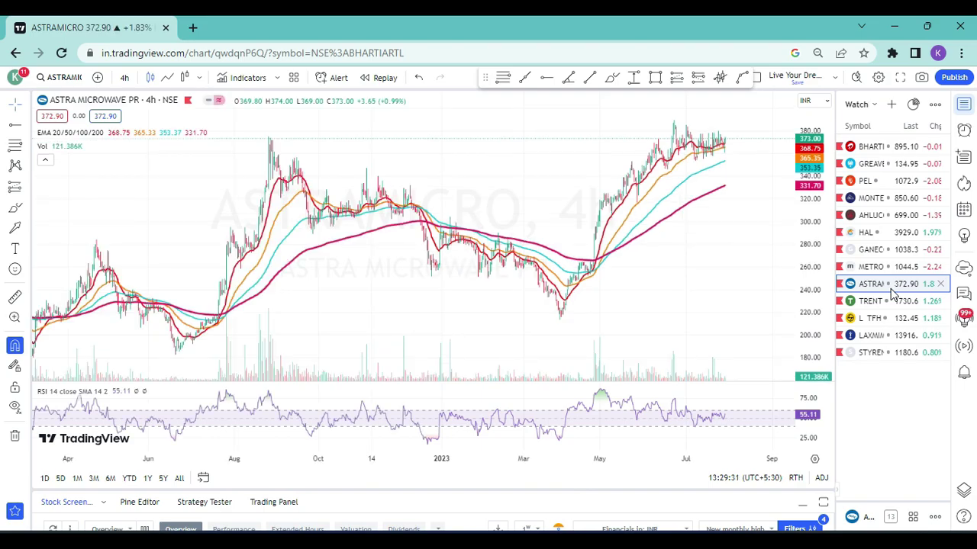
{"action": "type", "text": "30"}
{"action": "key", "text": "Return"}
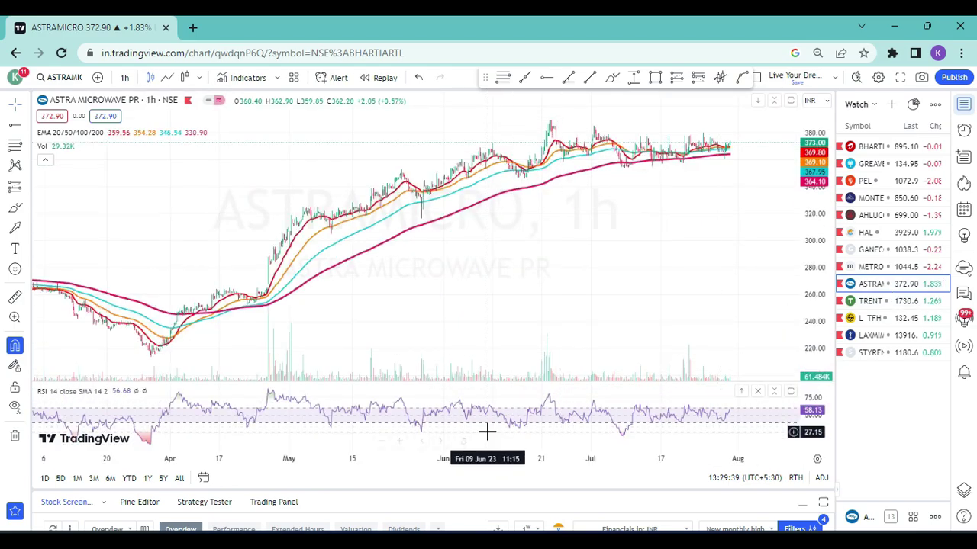
{"action": "left_click", "coordinate": [401, 441]}
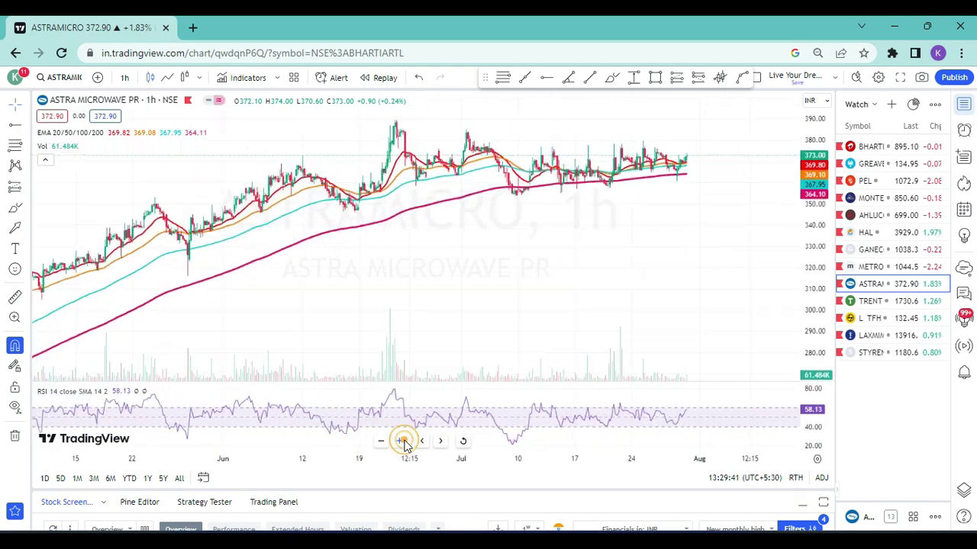
{"action": "left_click", "coordinate": [403, 442]}
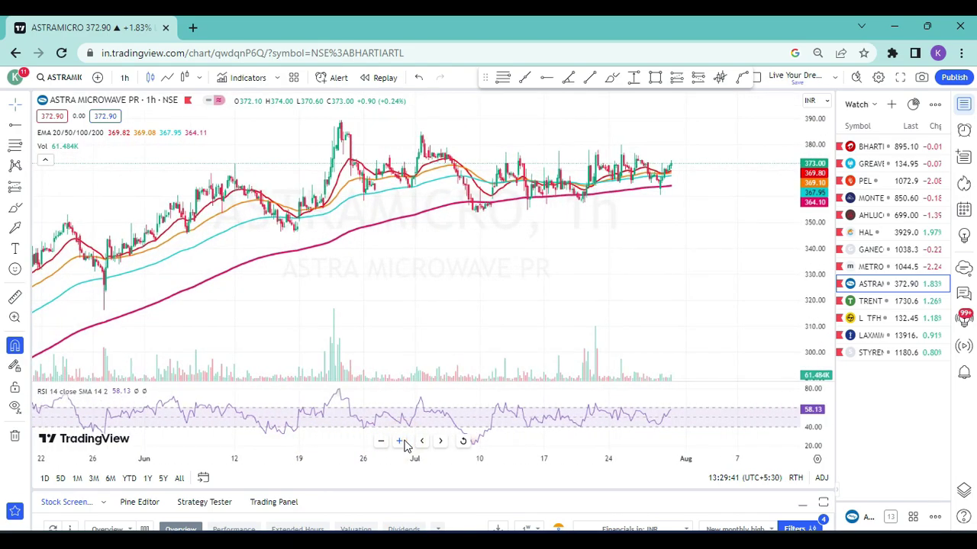
Step: Draw a descending trend line on the Astra Microwave chart from 389.50 on 22 Jun 2023 to 376.70 on 26 Jul 2023
{"action": "left_click", "coordinate": [525, 79]}
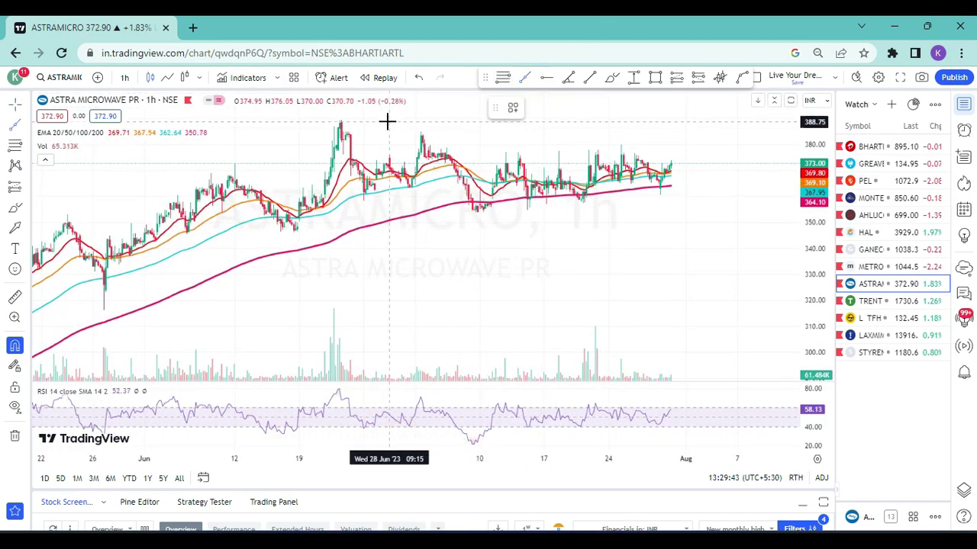
{"action": "left_click", "coordinate": [340, 120]}
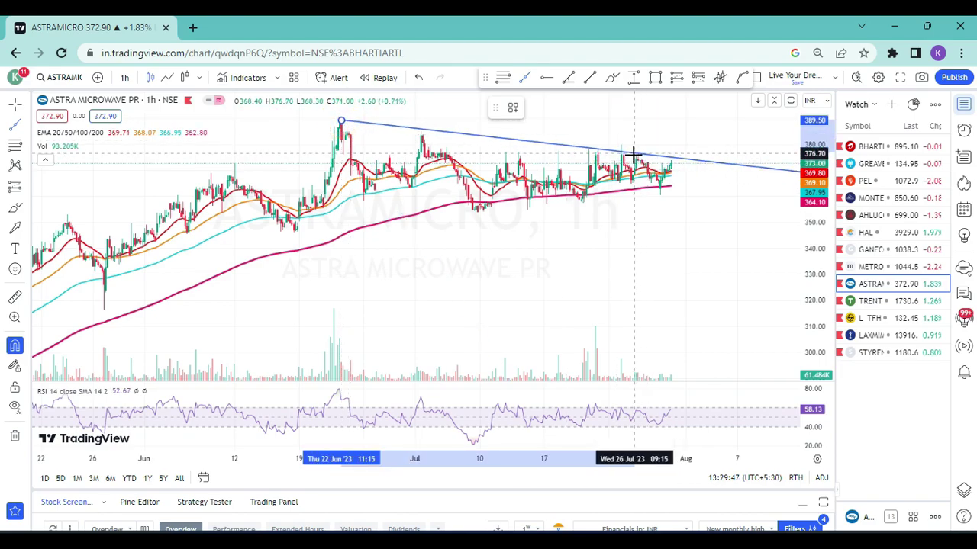
{"action": "left_click", "coordinate": [634, 155]}
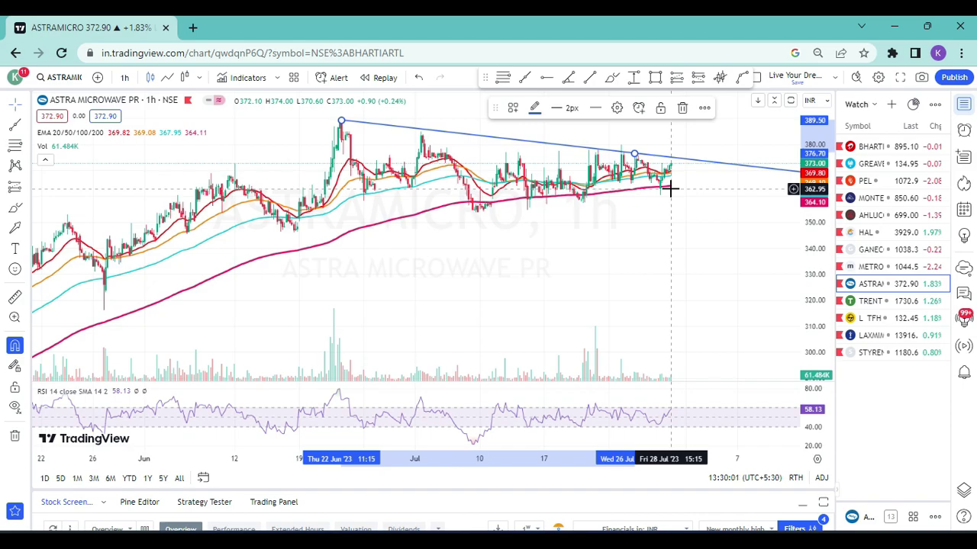
Step: Open the Trent chart and draw a horizontal ray at 1733.20 starting from the 24 Jul 2023 high
{"action": "left_click", "coordinate": [870, 301]}
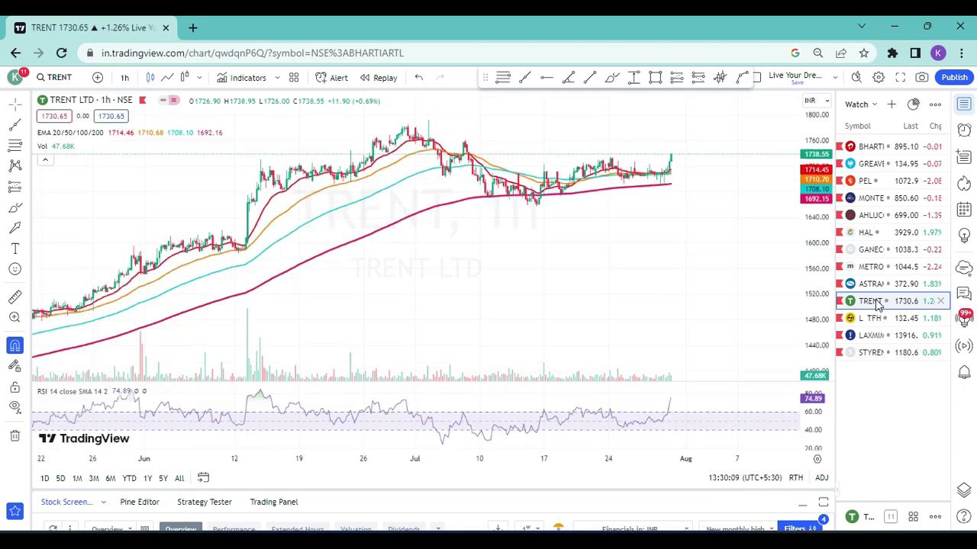
{"action": "left_click", "coordinate": [547, 77]}
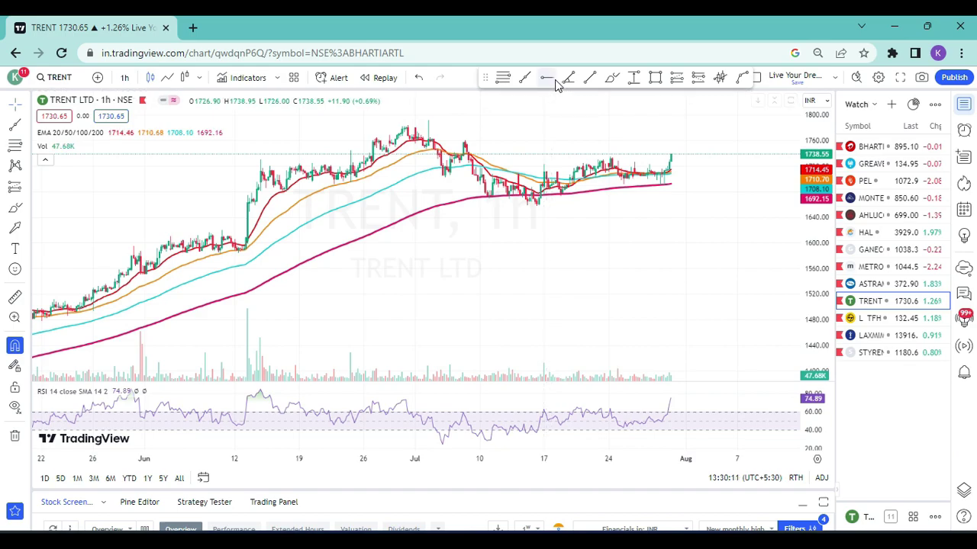
{"action": "left_click", "coordinate": [609, 157]}
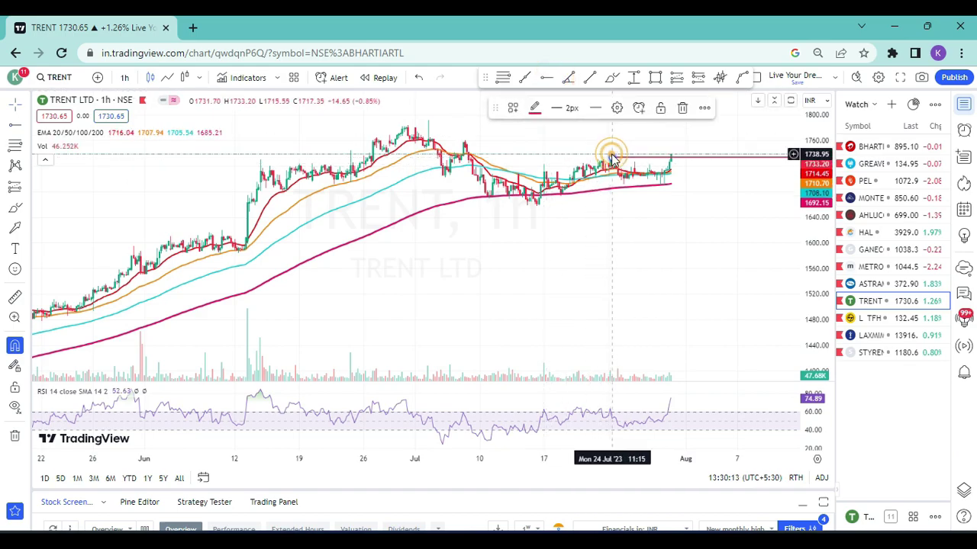
{"action": "left_click", "coordinate": [615, 209]}
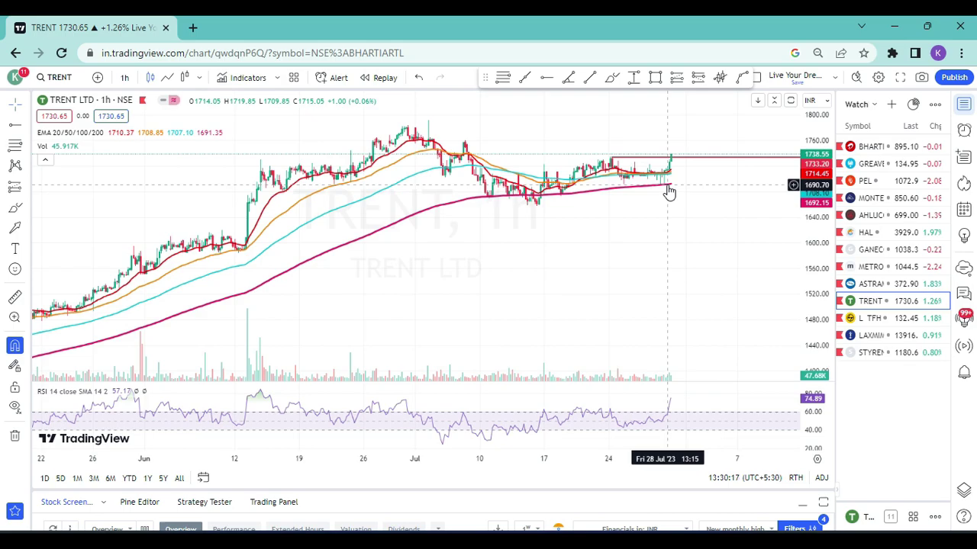
Step: Open the L&T Finance chart from the watchlist, set it to 30 minutes and draw a horizontal ray at 133.65 from 28 Jul 2023
{"action": "left_click", "coordinate": [895, 321]}
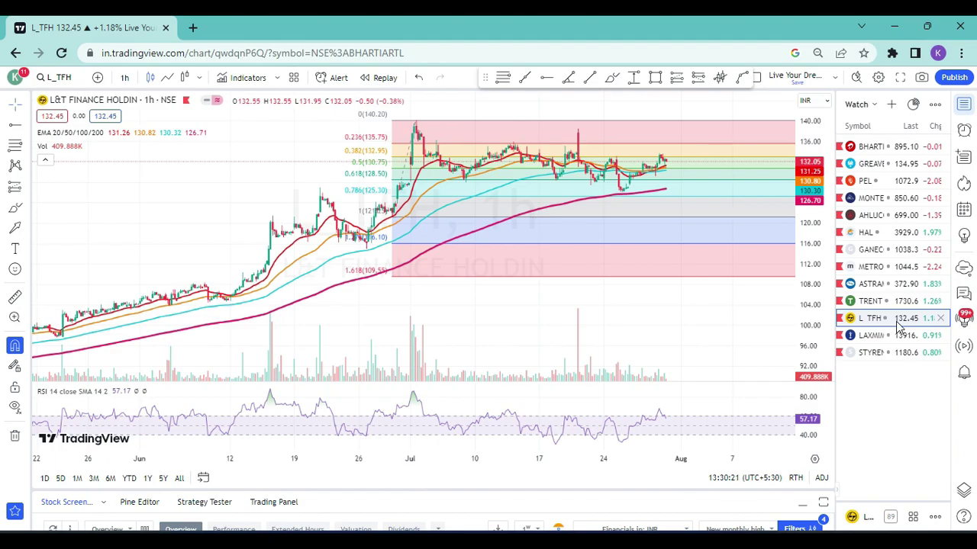
{"action": "type", "text": "30"}
{"action": "key", "text": "Return"}
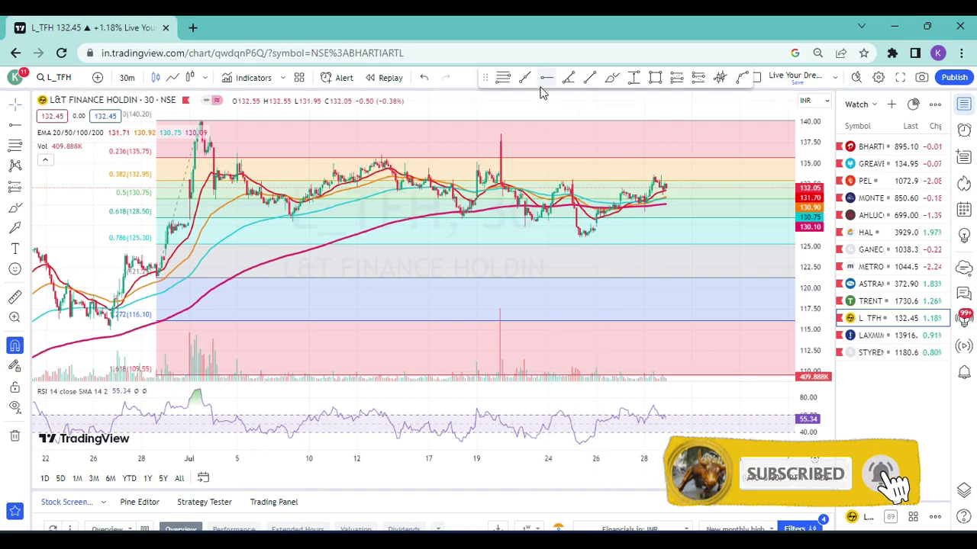
{"action": "left_click", "coordinate": [652, 172]}
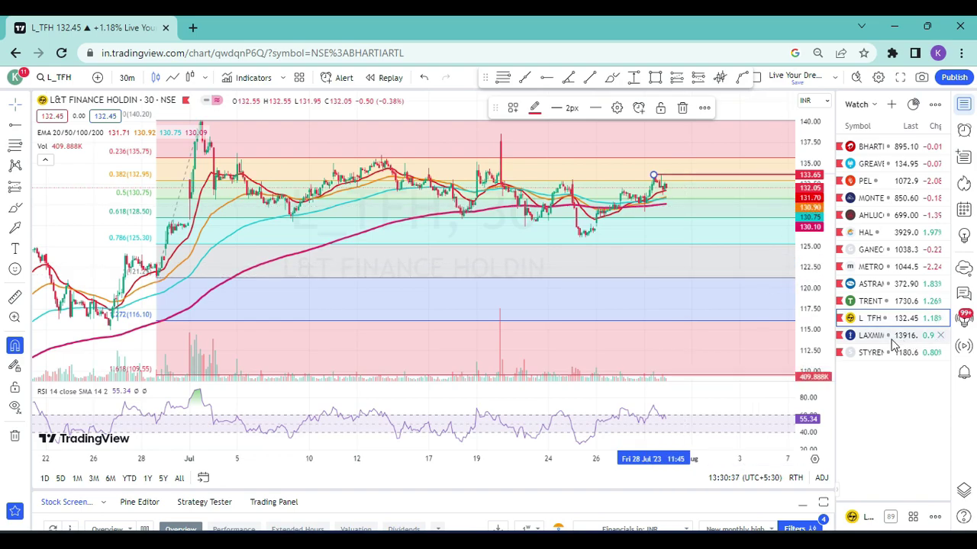
Step: Draw a horizontal ray at 13942.50 from 26 Jul 2023 on the Lakshmi Machine chart and open the Styrenix Performance chart
{"action": "left_click", "coordinate": [889, 343]}
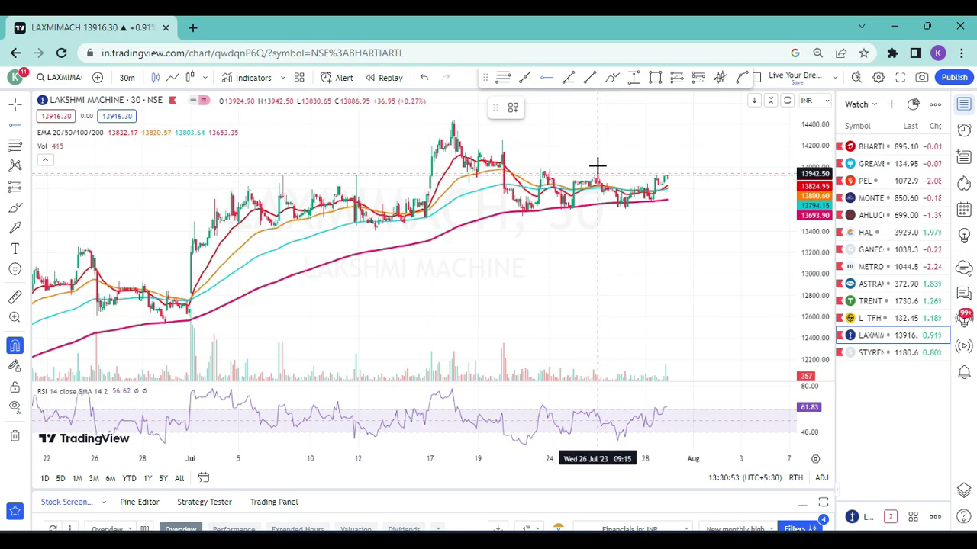
{"action": "left_click", "coordinate": [598, 175]}
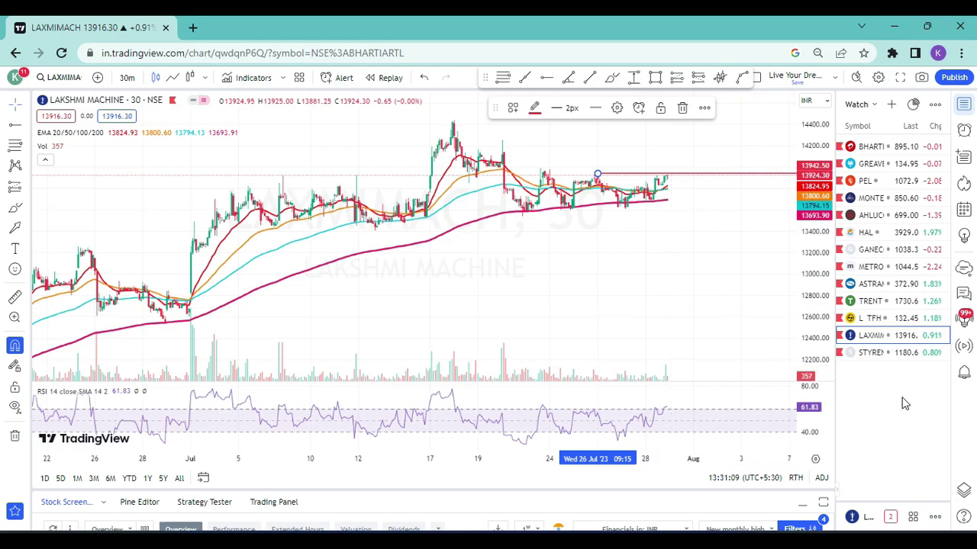
{"action": "left_click", "coordinate": [902, 350]}
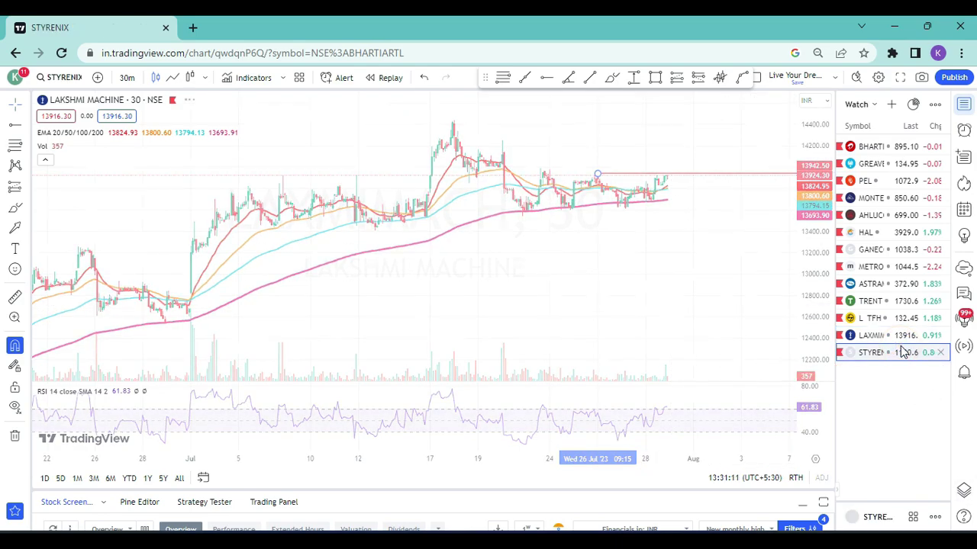
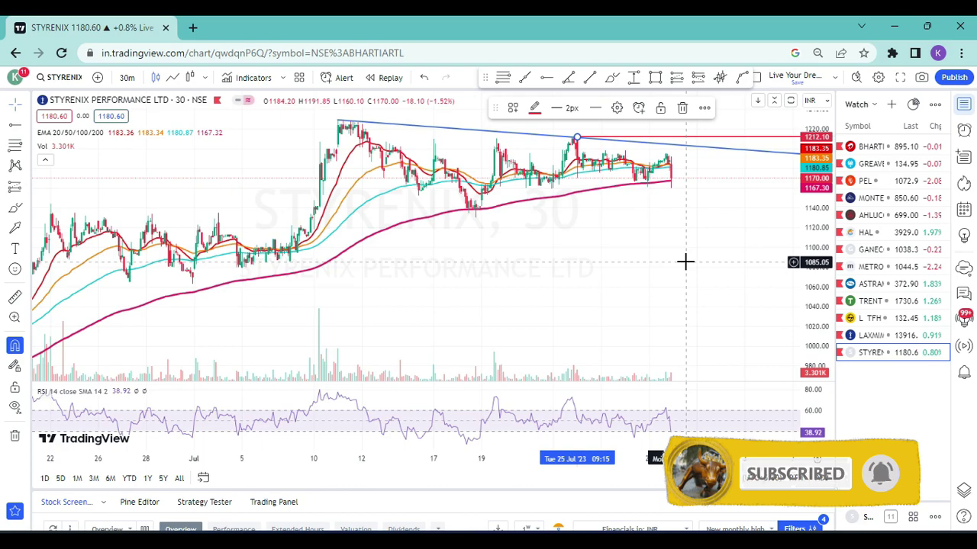
Step: Look up NIFTY 50, open the NSE index chart and set it to the monthly interval
{"action": "type", "text": "NIFTY 50"}
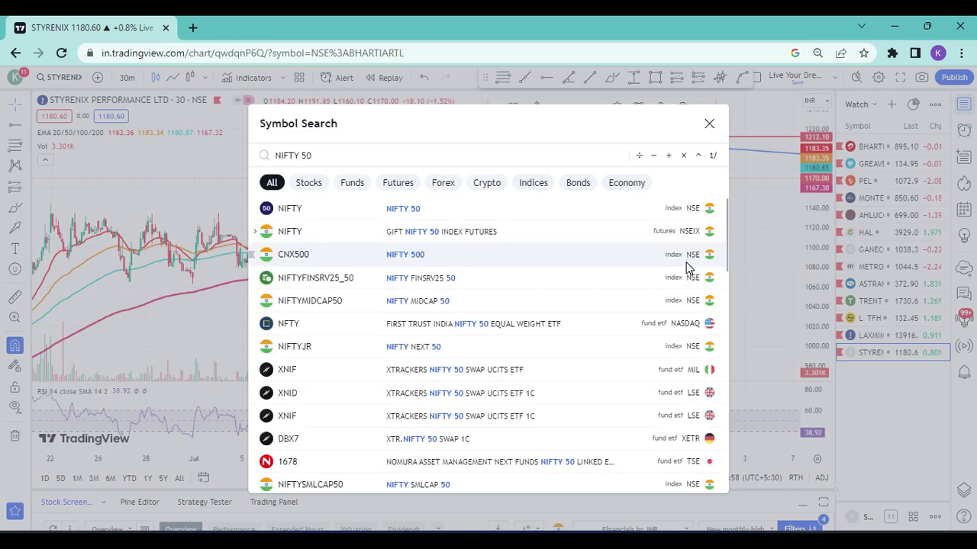
{"action": "key", "text": "Return"}
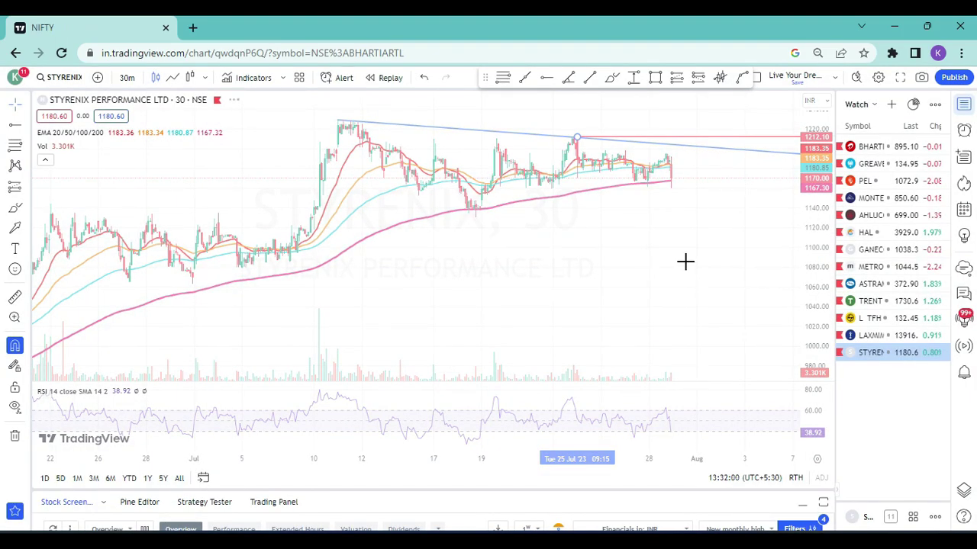
{"action": "type", "text": "1M"}
{"action": "key", "text": "Return"}
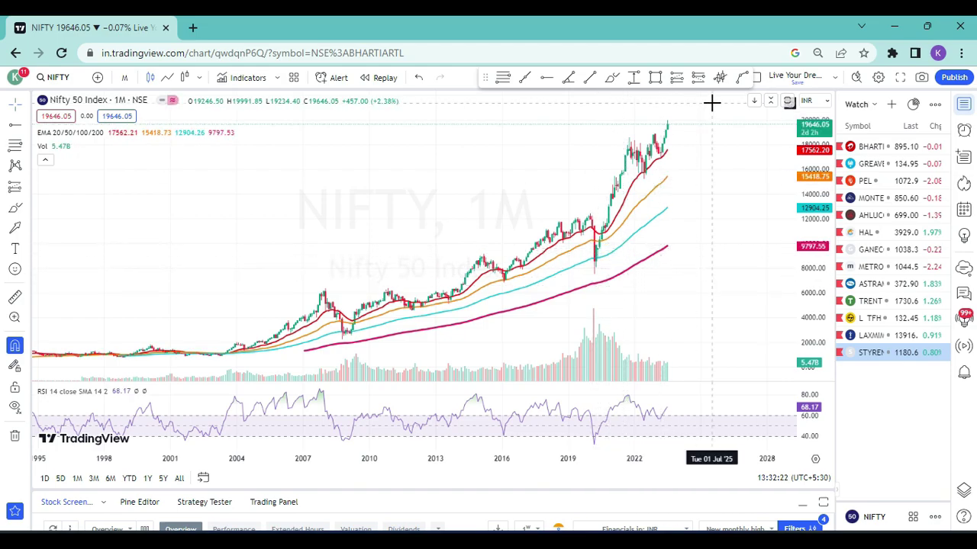
Step: Examine the Nifty 50 EMAs and price on the weekly and daily intervals, going back to the 2021–2022 candles
{"action": "type", "text": "1w"}
{"action": "key", "text": "Return"}
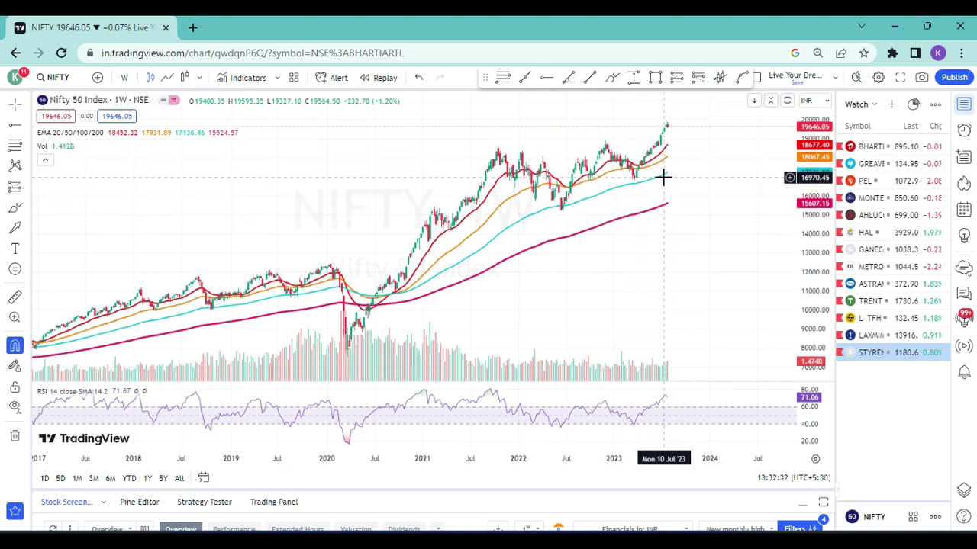
{"action": "type", "text": "d"}
{"action": "key", "text": "Return"}
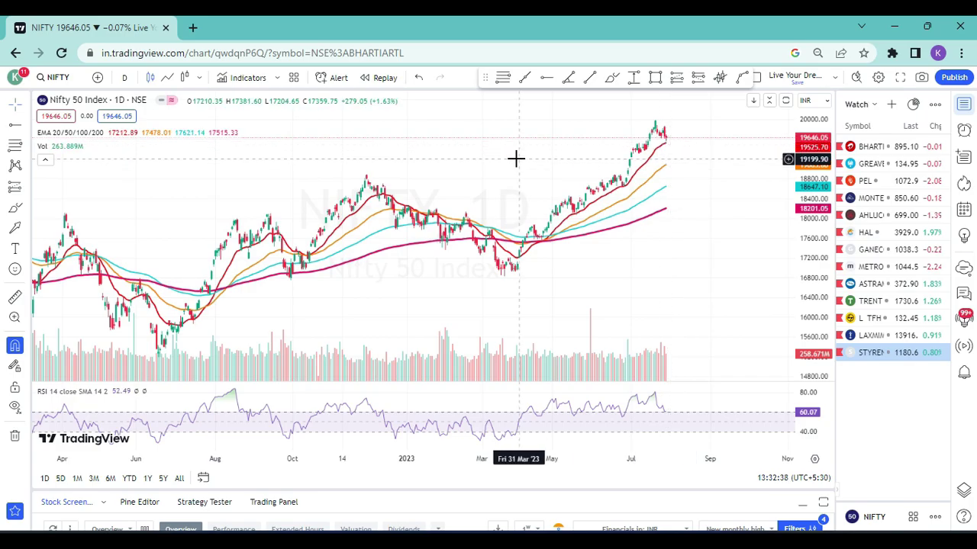
{"action": "left_click_drag", "start_coordinate": [185, 192], "coordinate": [536, 167]}
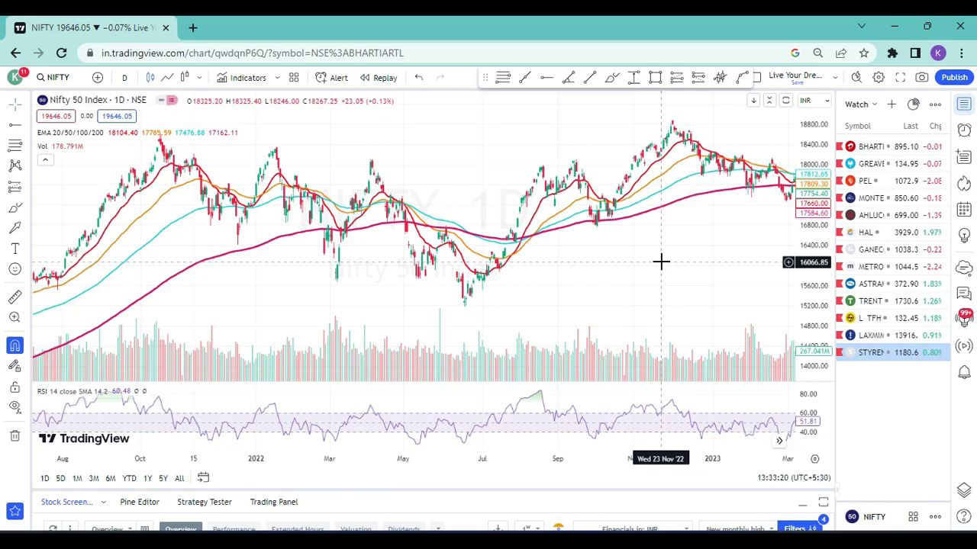
Step: Search for the NSE index CNXAUTO and open the Nifty Auto chart, advancing it towards the latest bars
{"action": "type", "text": "CNX"}
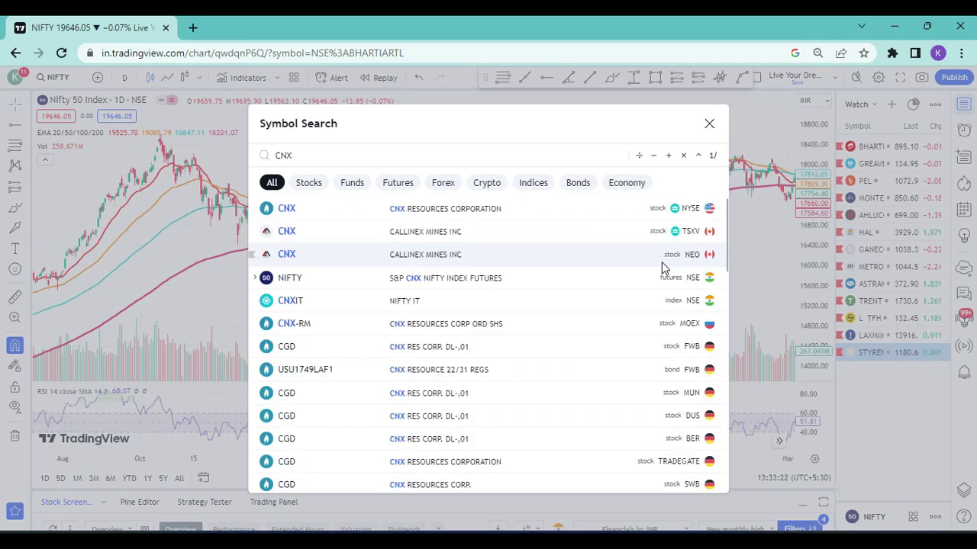
{"action": "type", "text": "AU"}
{"action": "key", "text": "Down"}
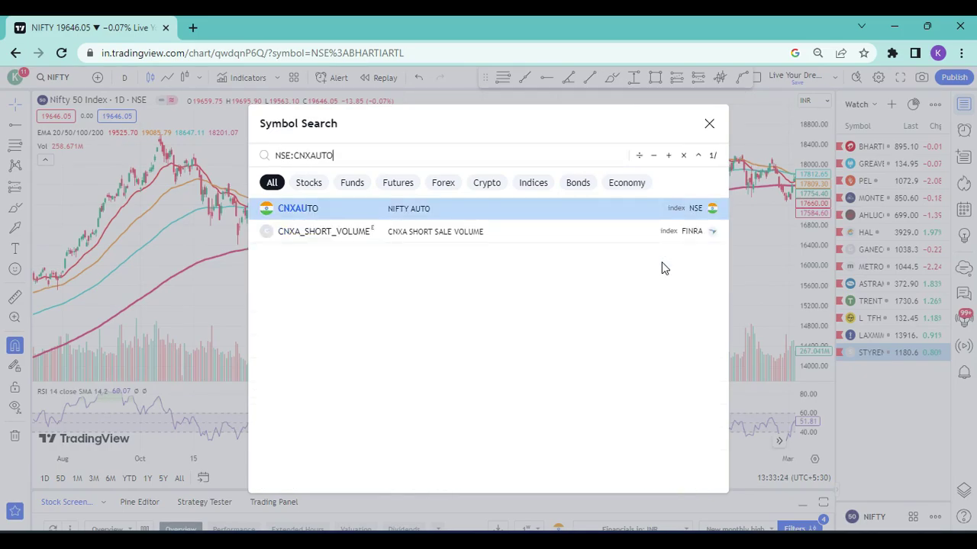
{"action": "key", "text": "Return"}
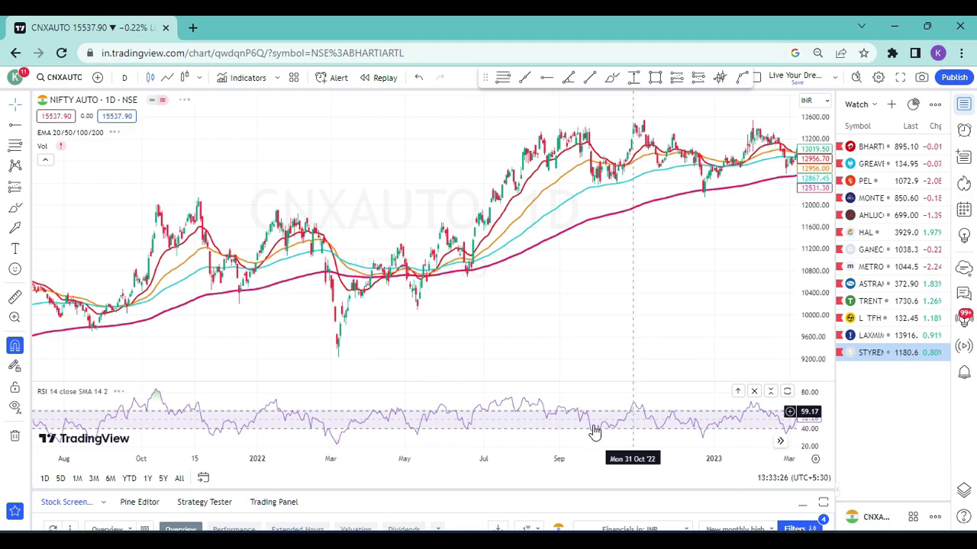
{"action": "left_click", "coordinate": [780, 444]}
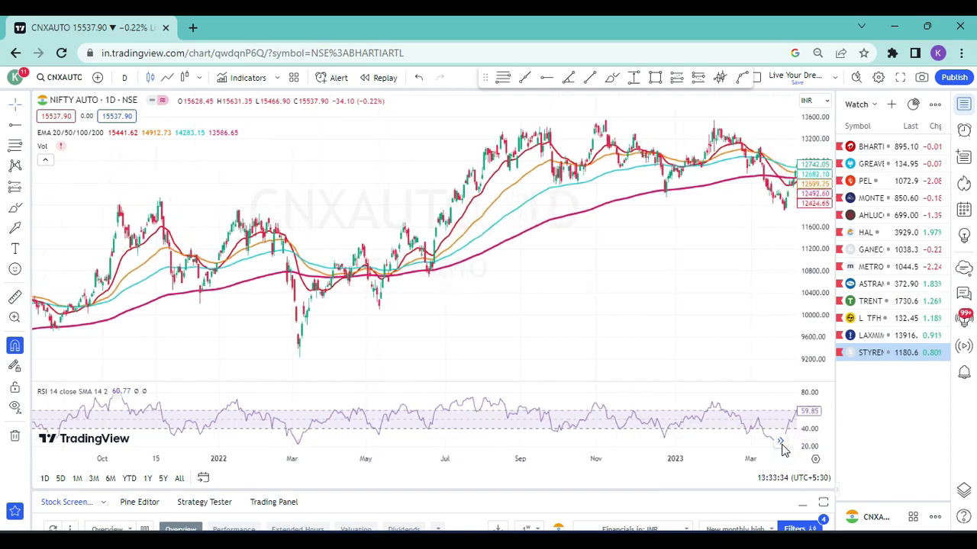
Step: Compare the Nifty Auto price, EMAs and RSI on the monthly, weekly and daily intervals, ending on the weekly chart
{"action": "type", "text": "1M"}
{"action": "key", "text": "Return"}
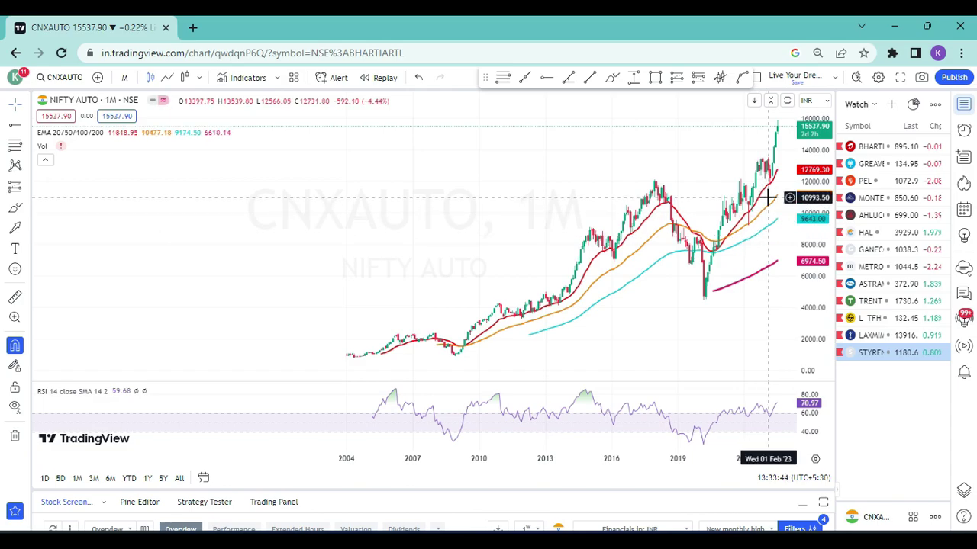
{"action": "type", "text": "w"}
{"action": "key", "text": "Return"}
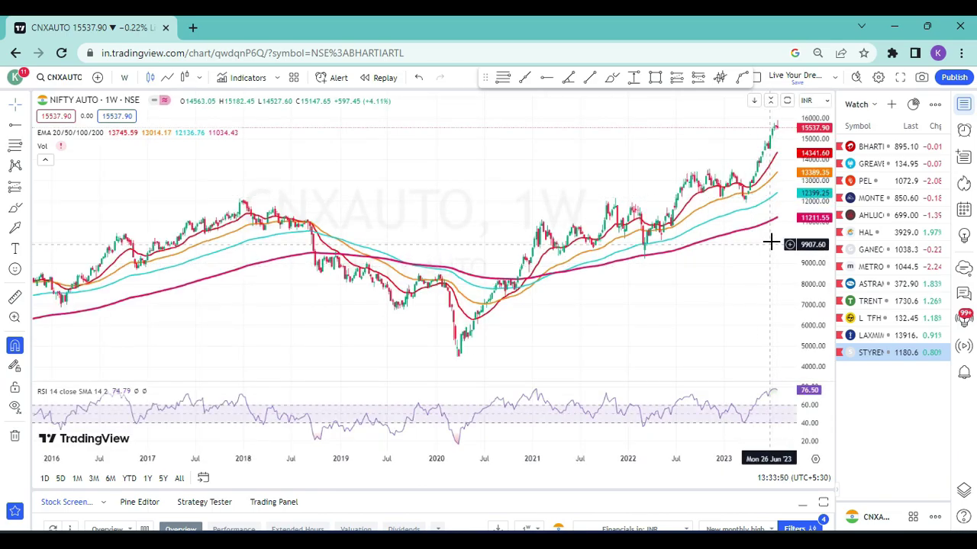
{"action": "type", "text": "d"}
{"action": "key", "text": "Return"}
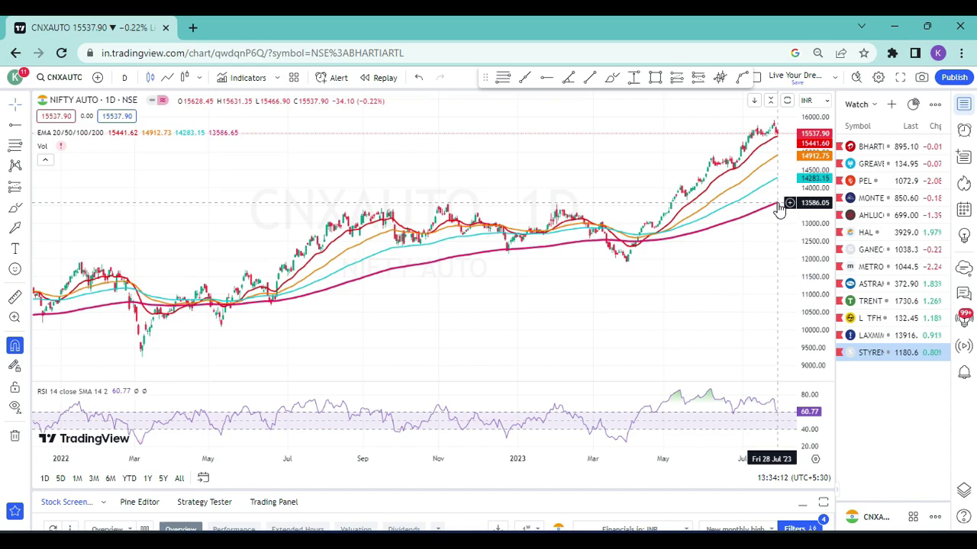
{"action": "type", "text": "1w"}
{"action": "key", "text": "Return"}
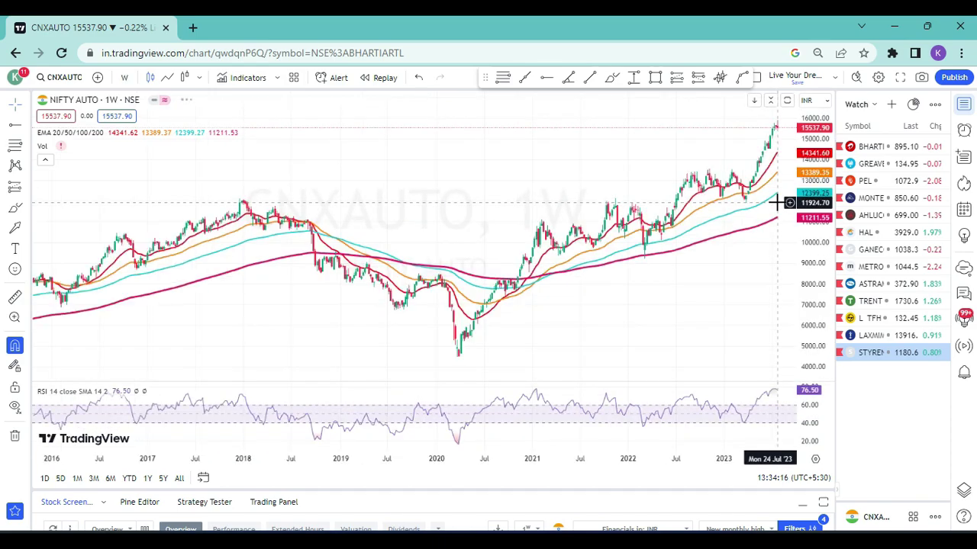